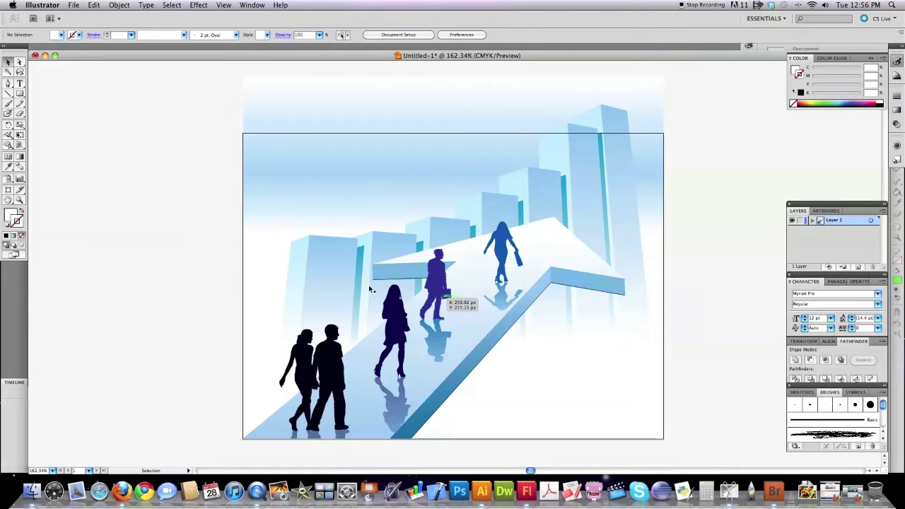
Bring Flash CS5 to the front from the Dock, leaving Illustrator.
{"action": "left_click", "coordinate": [527, 491]}
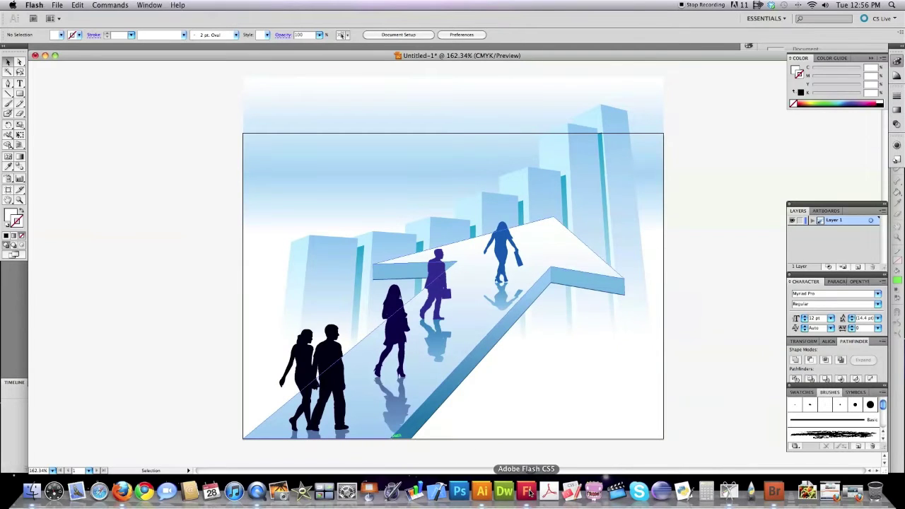
Create an ActionScript 3.0 document and paste the illustration with 'Maintain layers' kept.
{"action": "left_click", "coordinate": [360, 139]}
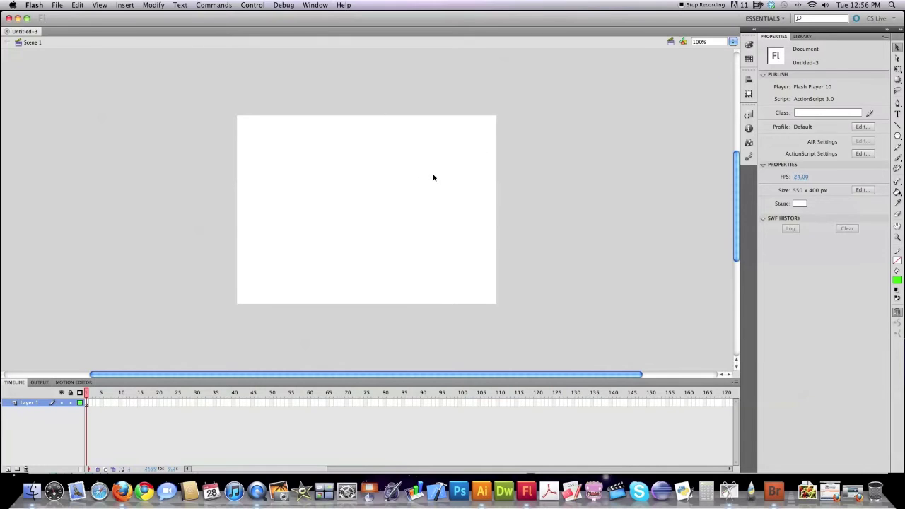
{"action": "key", "text": "super+v"}
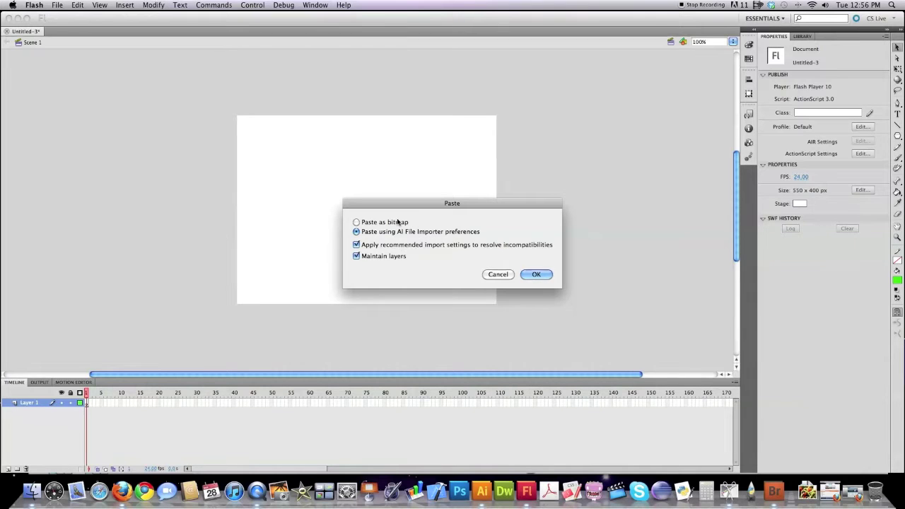
{"action": "left_click", "coordinate": [552, 272]}
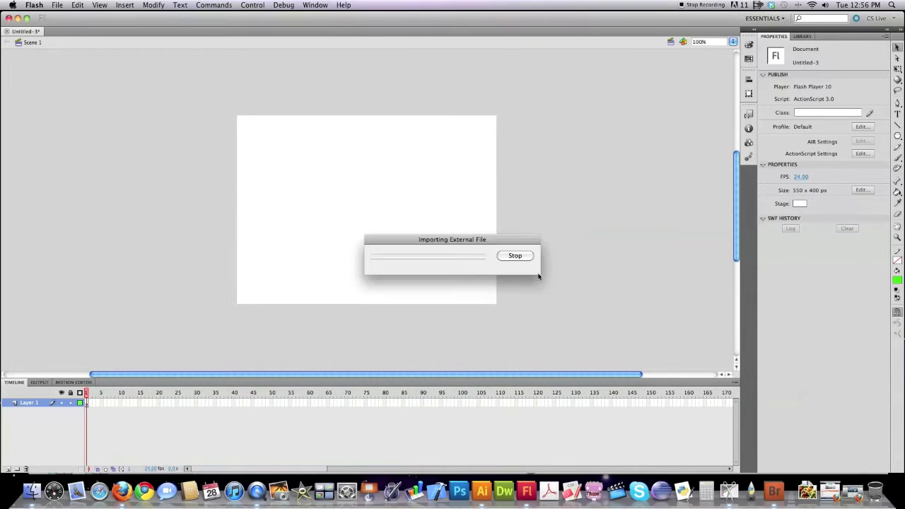
Group all the pasted pieces and align the group to the stage's left and bottom edges.
{"action": "left_click_drag", "start_coordinate": [522, 301], "coordinate": [545, 363]}
{"action": "left_click", "coordinate": [154, 5]}
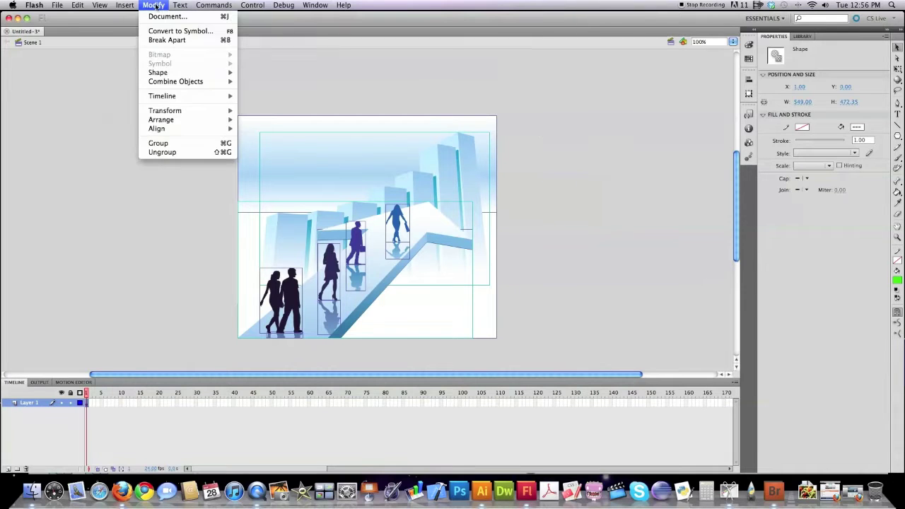
{"action": "left_click", "coordinate": [174, 143]}
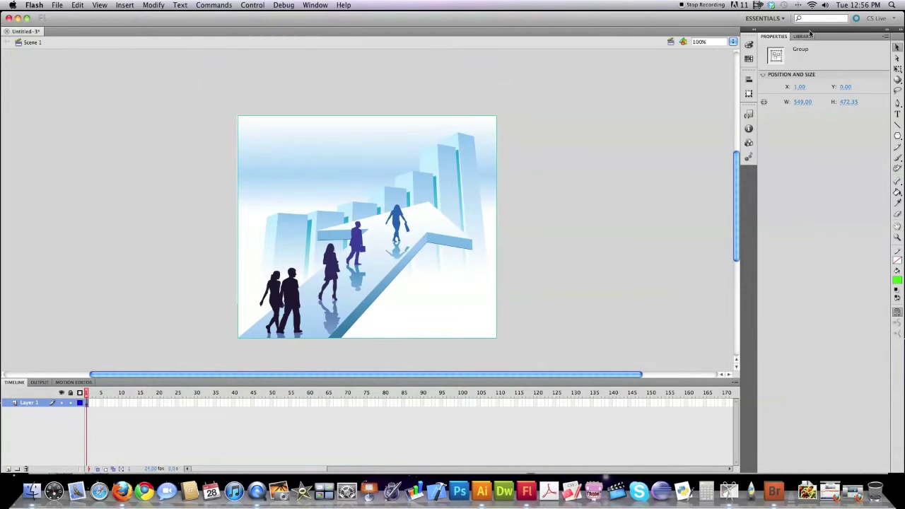
{"action": "left_click", "coordinate": [752, 80]}
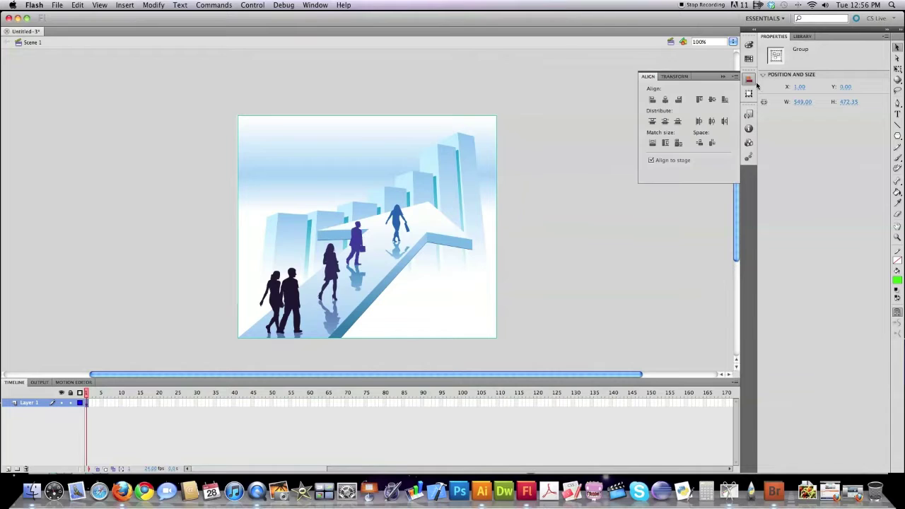
{"action": "left_click", "coordinate": [652, 99]}
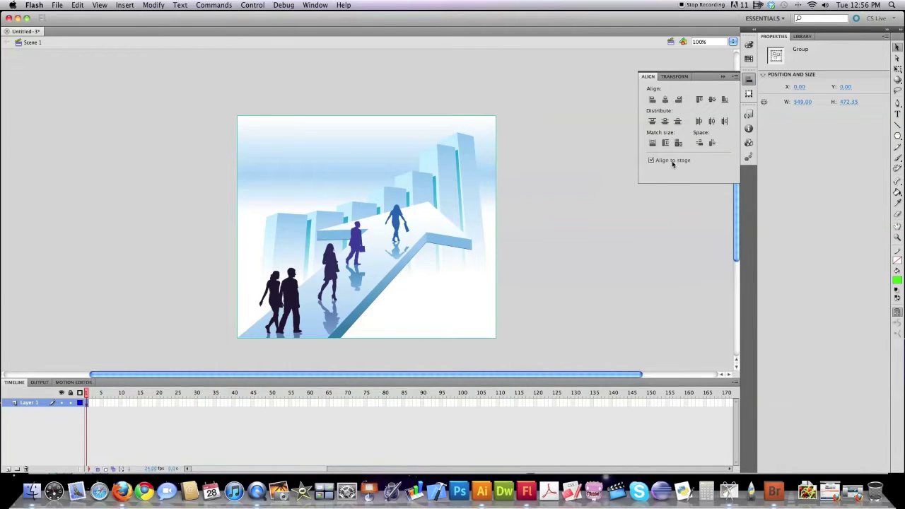
{"action": "left_click", "coordinate": [724, 99]}
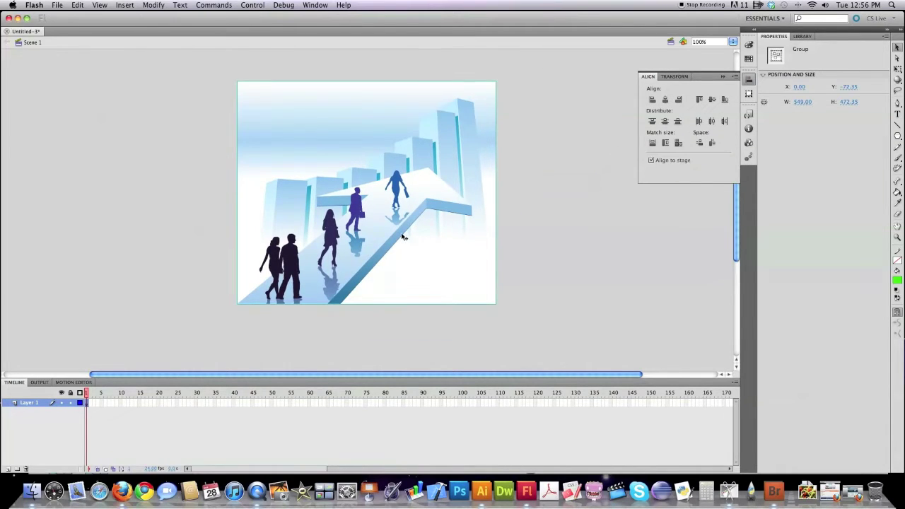
{"action": "left_click", "coordinate": [724, 77]}
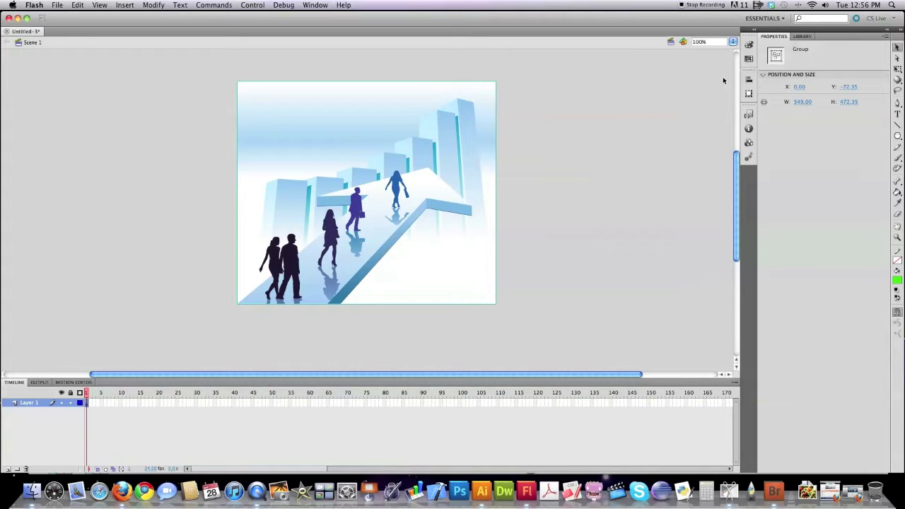
Ungroup the illustration and deselect, confirming a figure selects separately.
{"action": "left_click", "coordinate": [124, 4]}
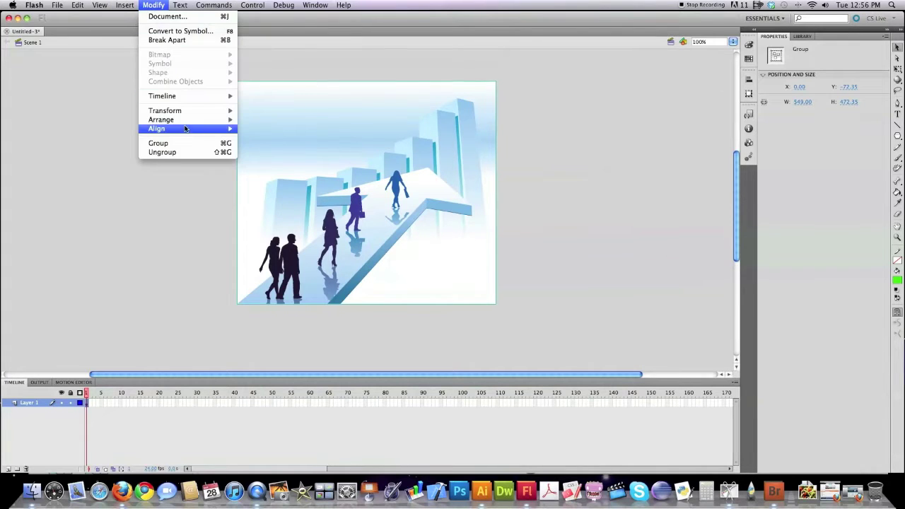
{"action": "left_click", "coordinate": [163, 152]}
{"action": "left_click", "coordinate": [186, 104]}
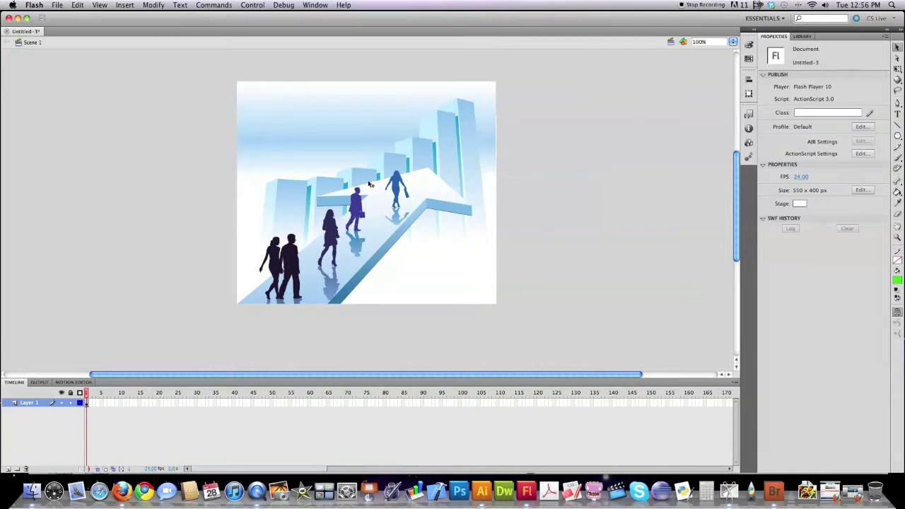
{"action": "left_click", "coordinate": [398, 184]}
{"action": "left_click", "coordinate": [543, 146]}
Create a new Graphic symbol named BizWoman from the Library panel menu.
{"action": "left_click", "coordinate": [803, 36]}
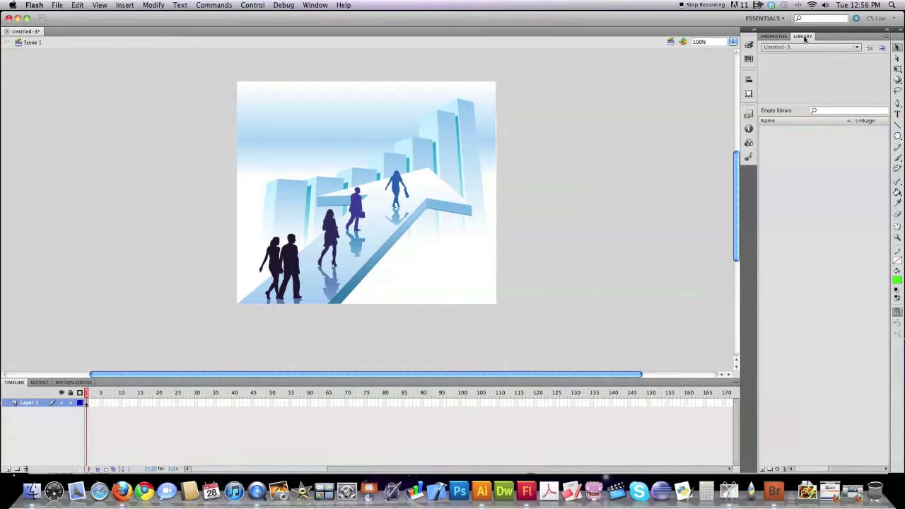
{"action": "left_click", "coordinate": [885, 37]}
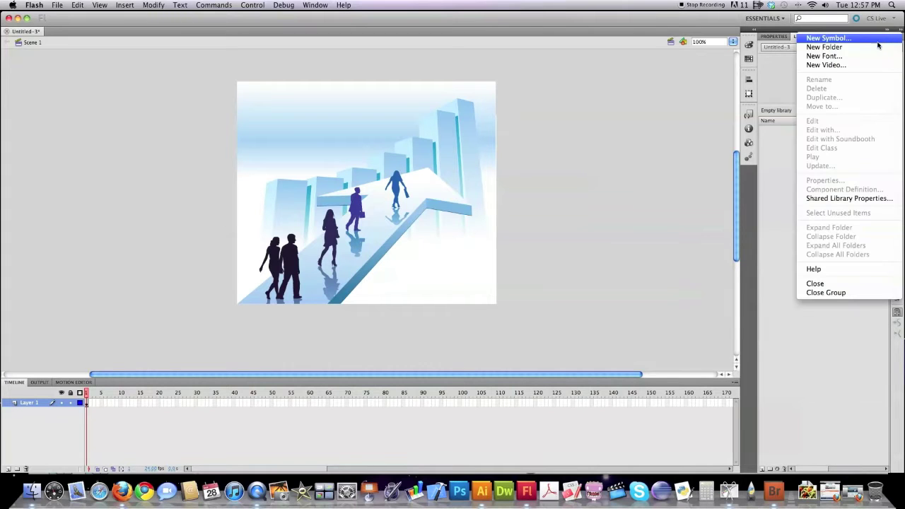
{"action": "left_click", "coordinate": [858, 41]}
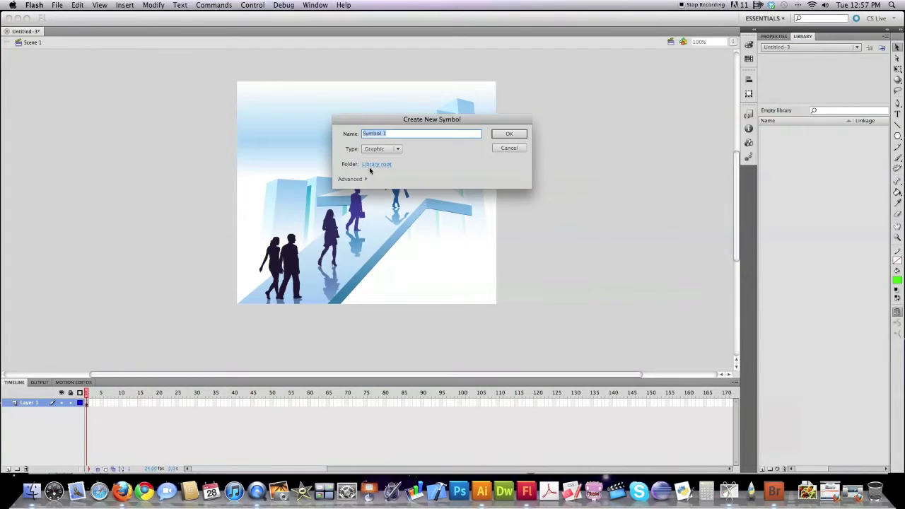
{"action": "left_click", "coordinate": [398, 150]}
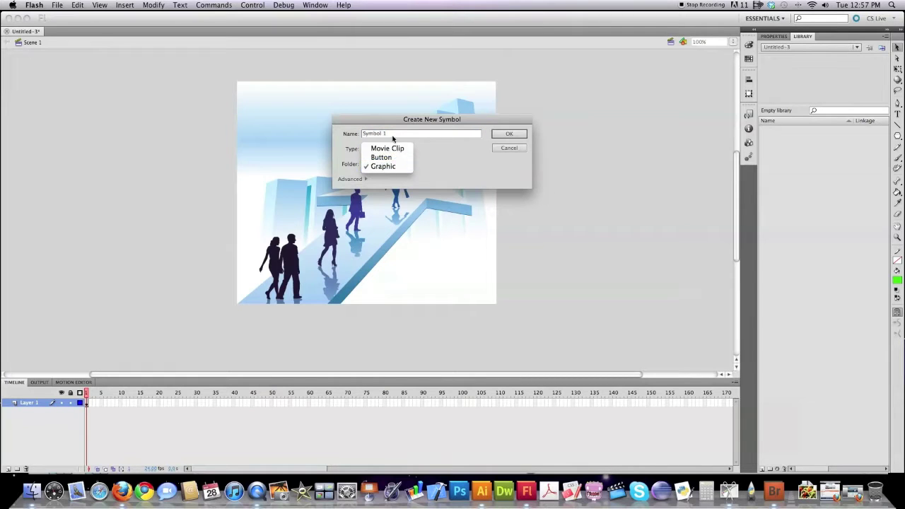
{"action": "left_click", "coordinate": [437, 155]}
{"action": "key", "text": "shift+Tab"}
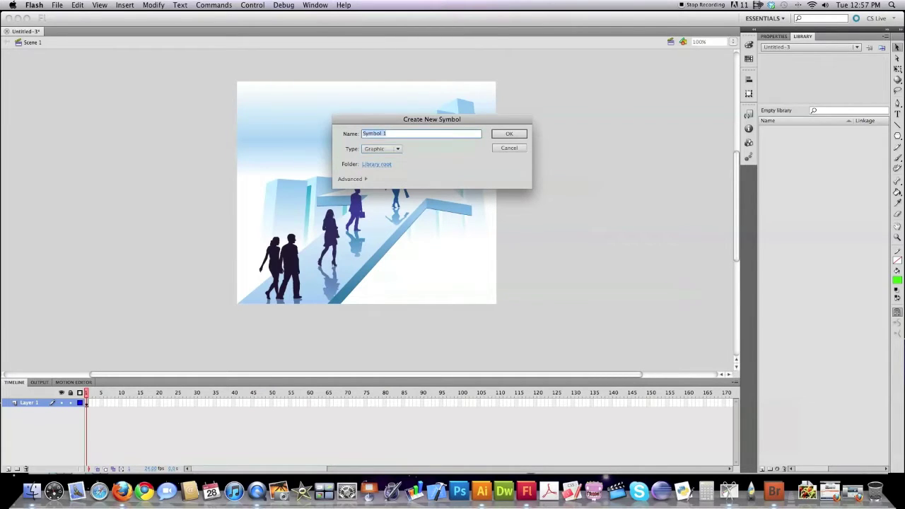
{"action": "type", "text": "BizWoman"}
{"action": "left_click", "coordinate": [509, 134]}
{"action": "left_click", "coordinate": [57, 6]}
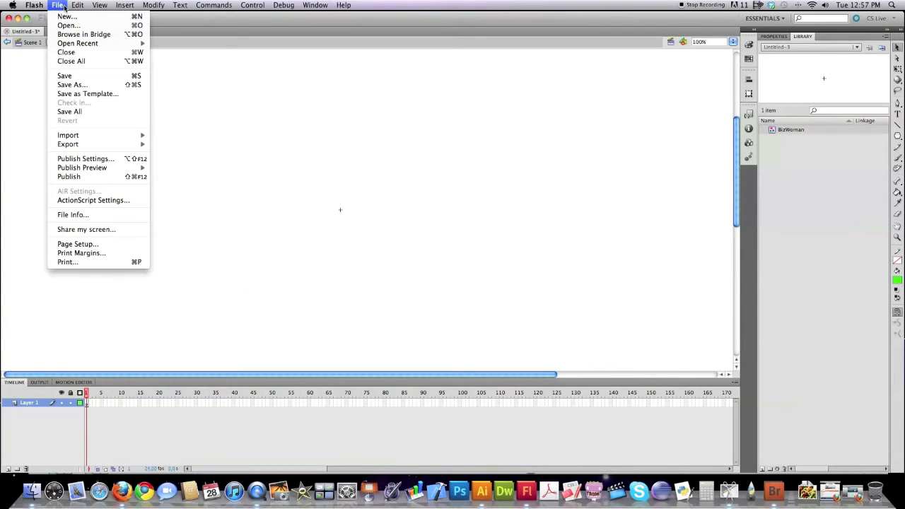
Import BizWoman.gif to the library and drag it onto the BizWoman symbol's stage.
{"action": "mouse_move", "coordinate": [90, 135]}
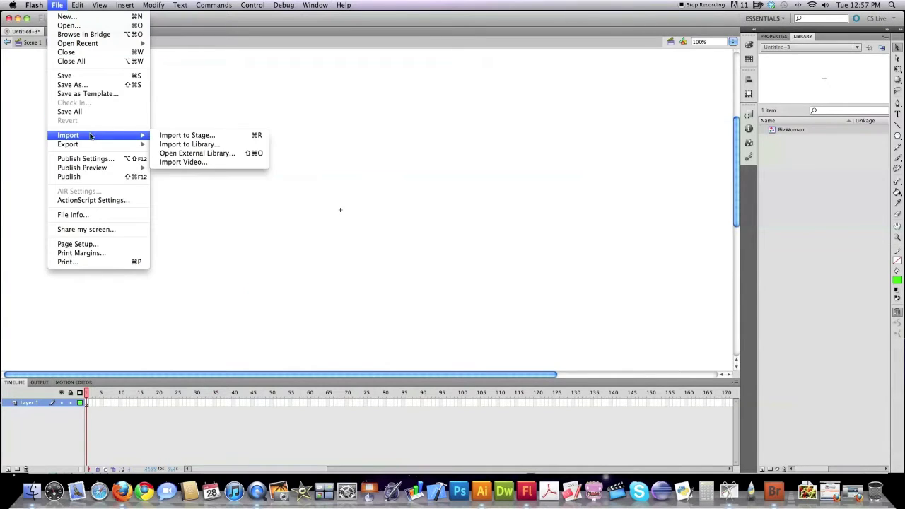
{"action": "left_click", "coordinate": [215, 143]}
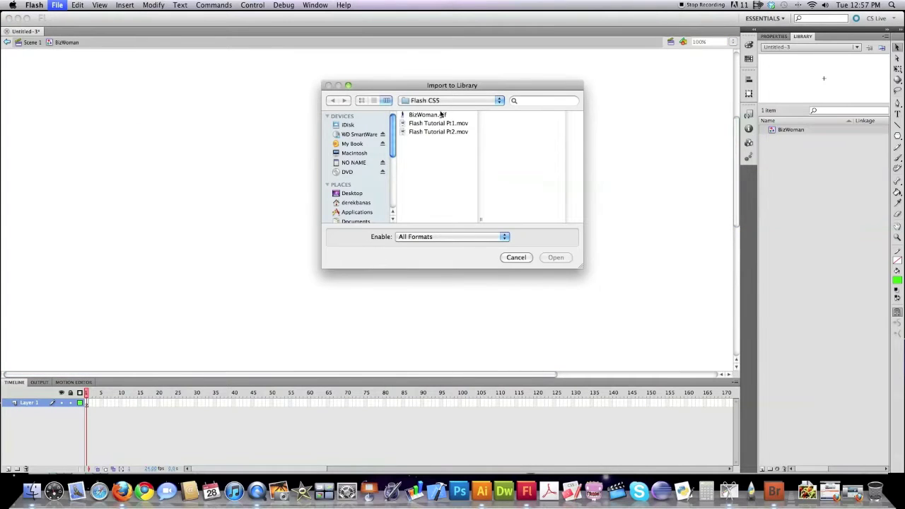
{"action": "double_click", "coordinate": [427, 115]}
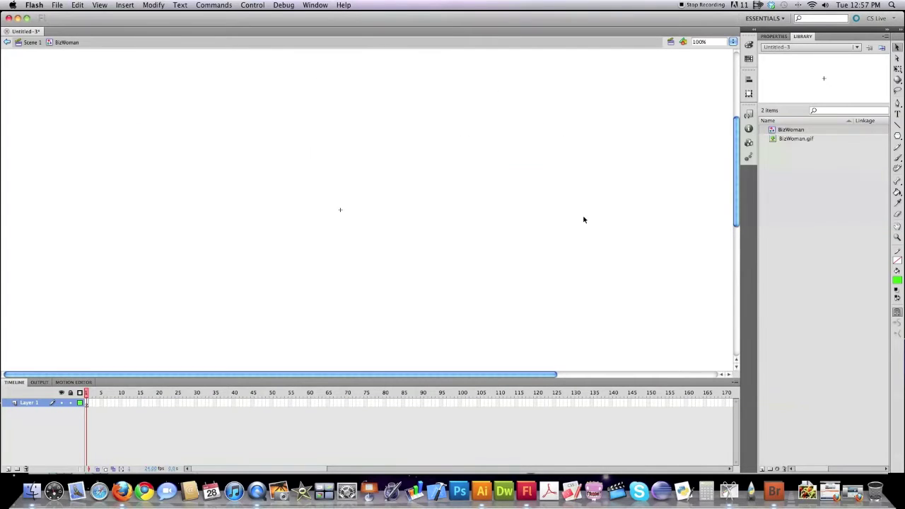
{"action": "left_click", "coordinate": [797, 139]}
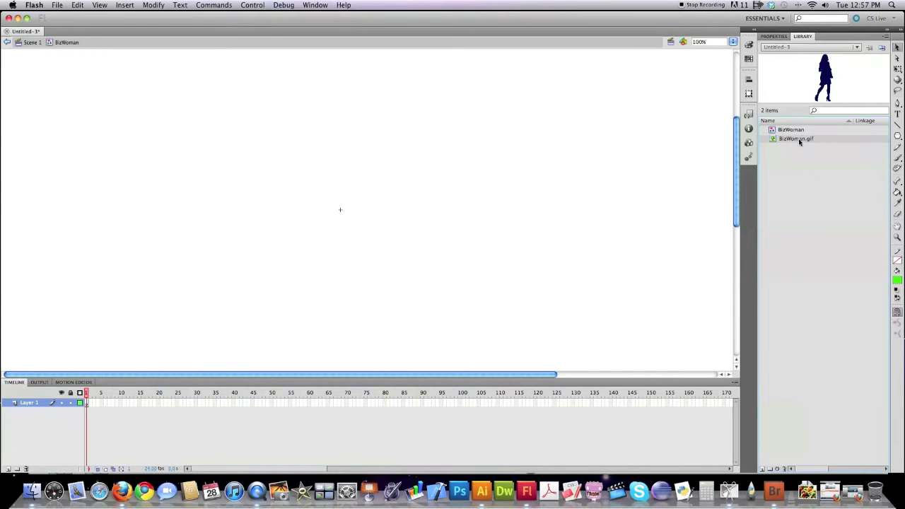
{"action": "left_click_drag", "start_coordinate": [802, 140], "coordinate": [341, 211]}
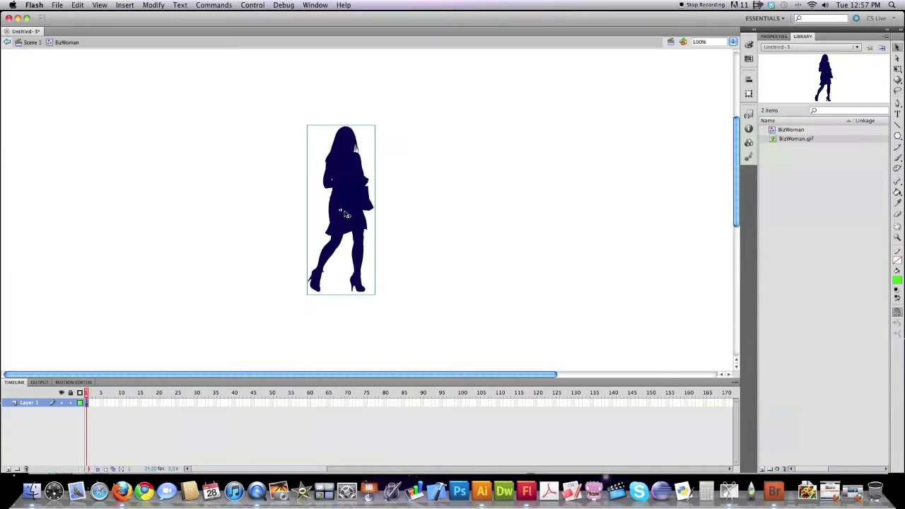
{"action": "left_click", "coordinate": [794, 140]}
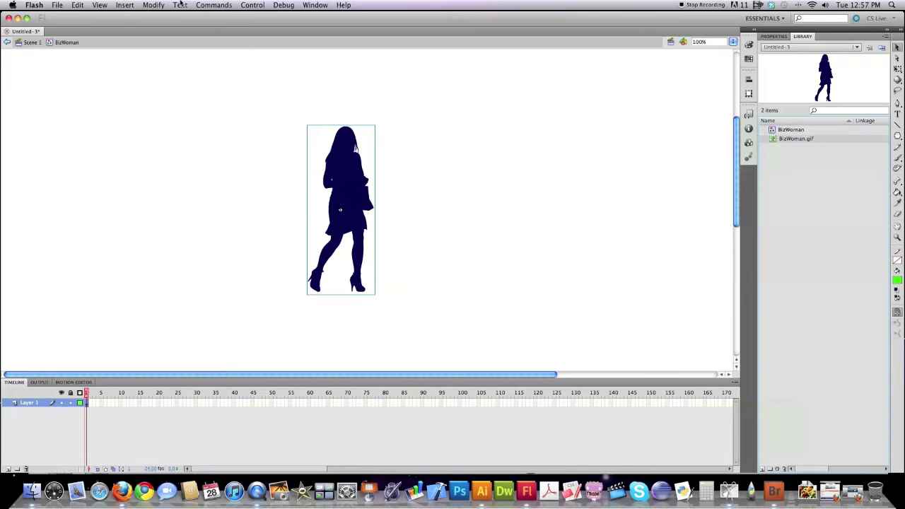
Trace the bitmap with color threshold 50, minimum area 7, Normal corners and Tight curve fit.
{"action": "left_click", "coordinate": [153, 5]}
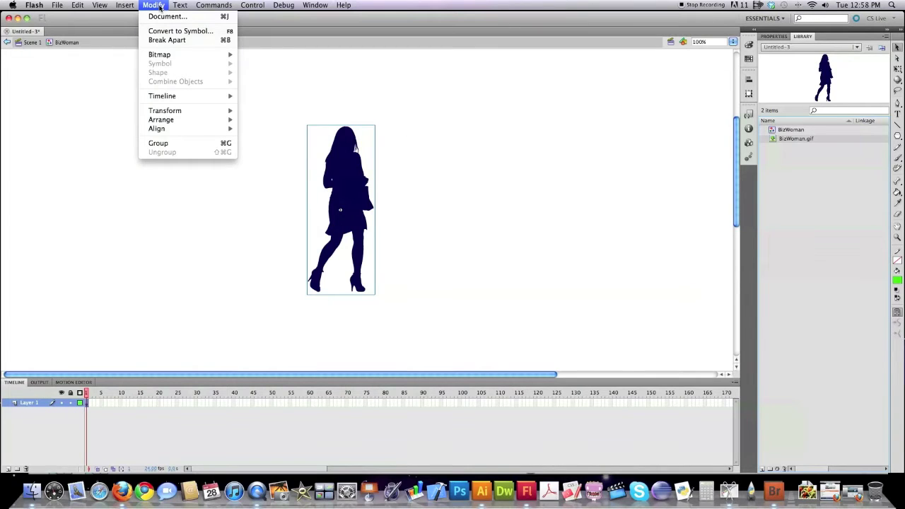
{"action": "mouse_move", "coordinate": [202, 54]}
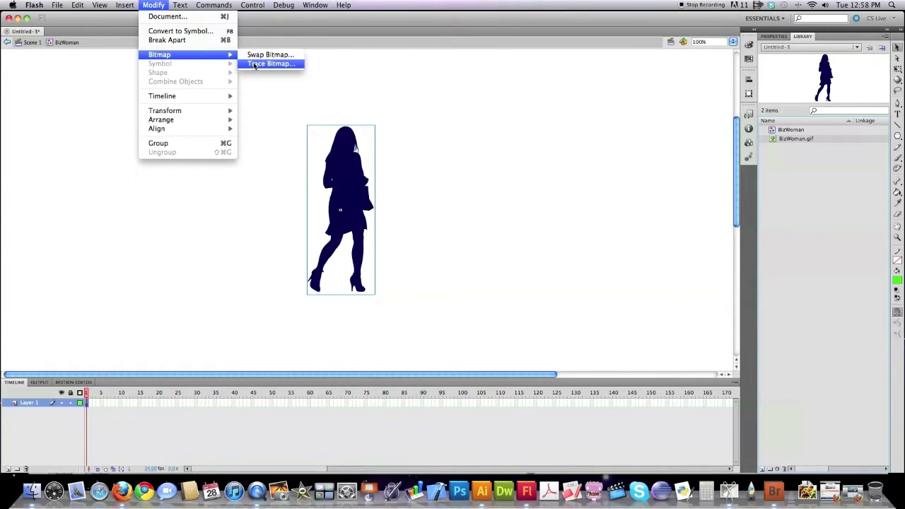
{"action": "left_click", "coordinate": [261, 62]}
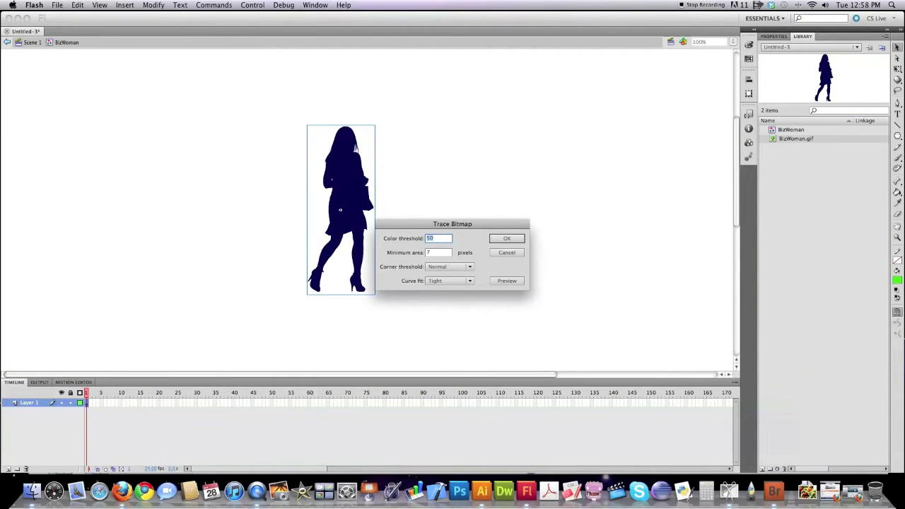
{"action": "left_click", "coordinate": [447, 267]}
{"action": "left_click", "coordinate": [456, 275]}
{"action": "left_click_drag", "start_coordinate": [435, 225], "coordinate": [470, 218]}
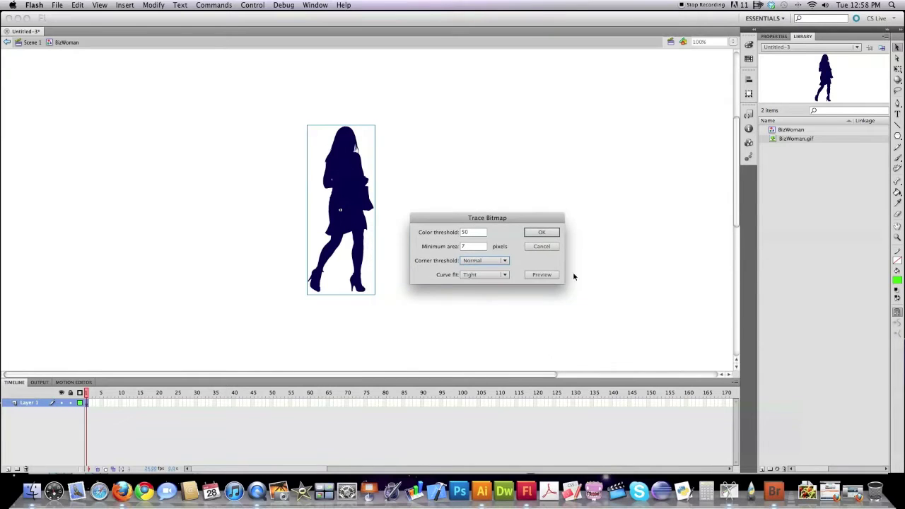
{"action": "left_click", "coordinate": [541, 274]}
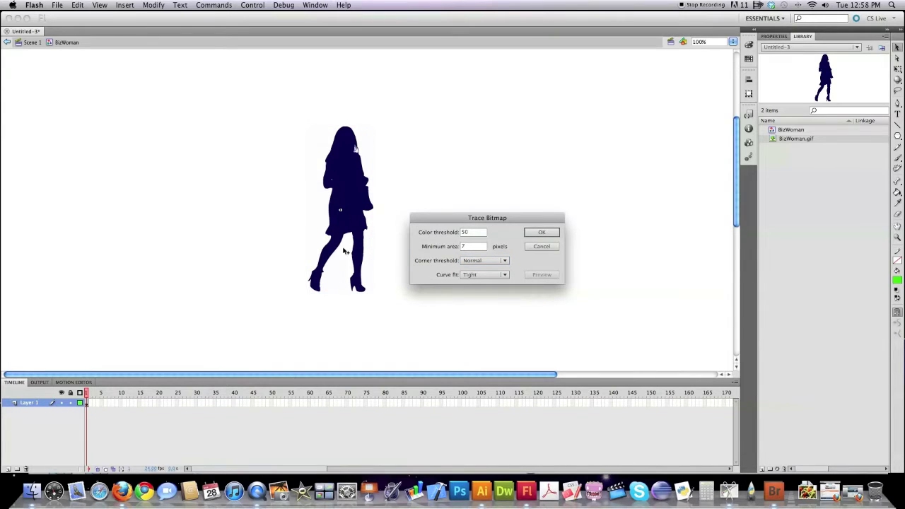
{"action": "left_click", "coordinate": [539, 233]}
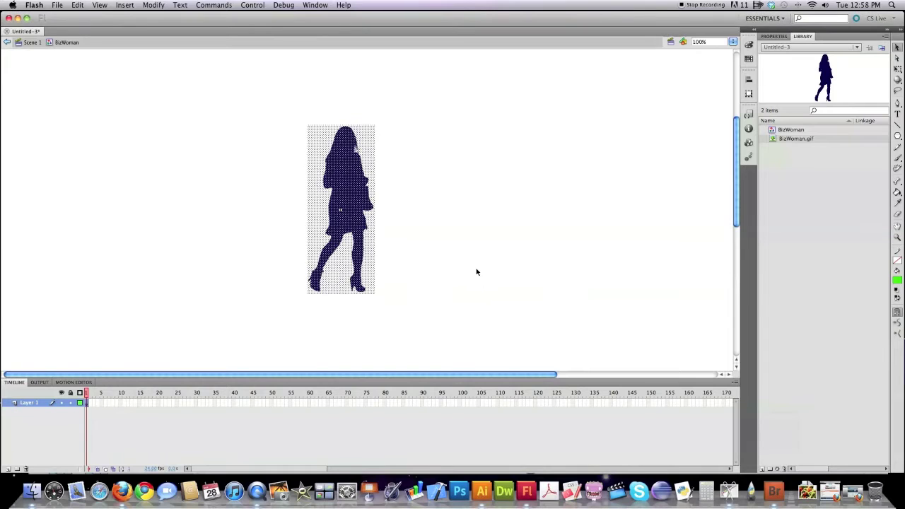
Delete the white area surrounding the traced woman.
{"action": "left_click", "coordinate": [510, 112]}
{"action": "left_click", "coordinate": [370, 137]}
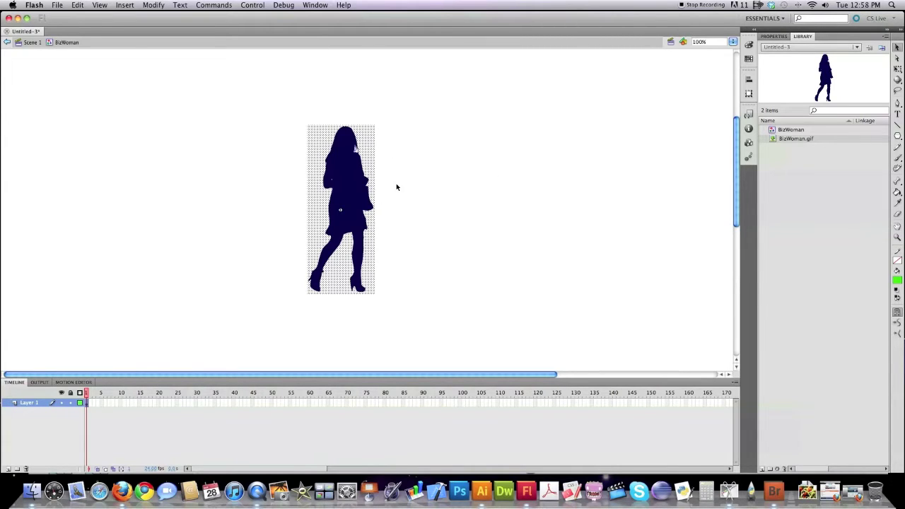
{"action": "key", "text": "Delete"}
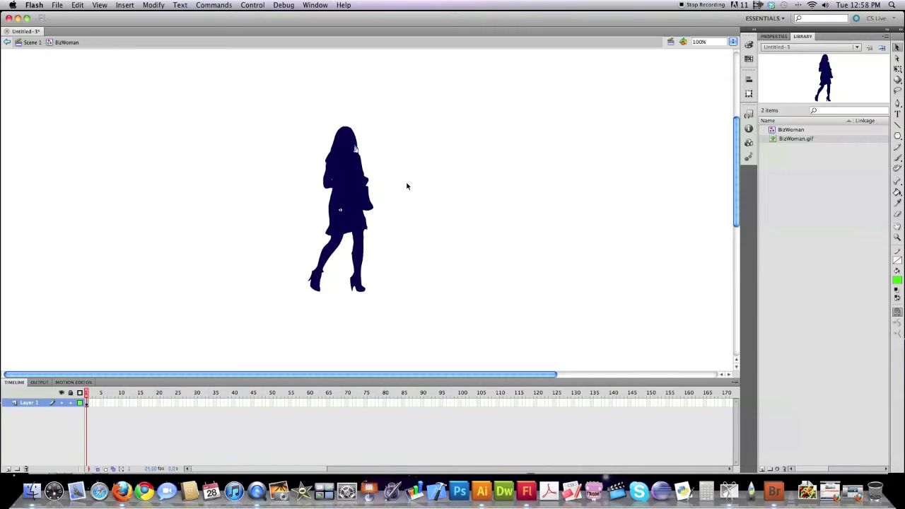
Zoom to 200% to inspect the silhouette's edges, then return to 100%.
{"action": "key", "text": "z"}
{"action": "left_click", "coordinate": [362, 179]}
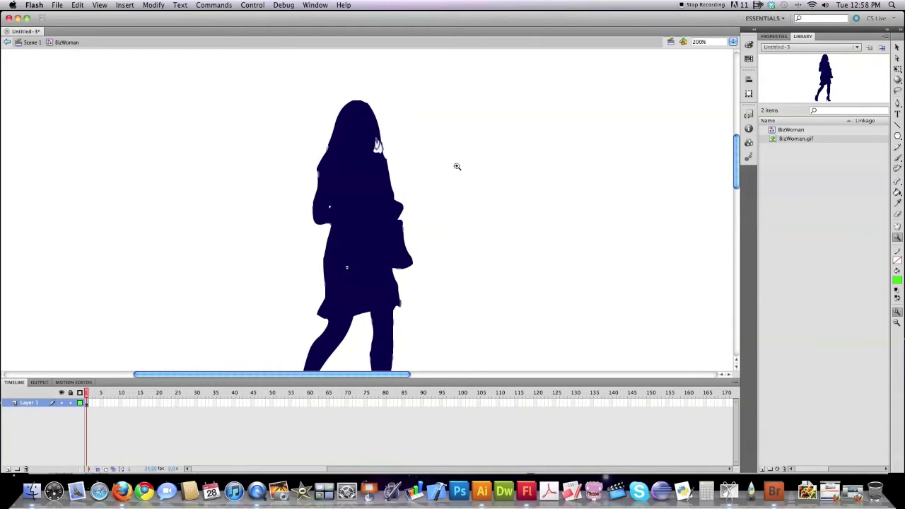
{"action": "left_click", "coordinate": [470, 143]}
{"action": "left_click", "coordinate": [150, 270], "text": "alt"}
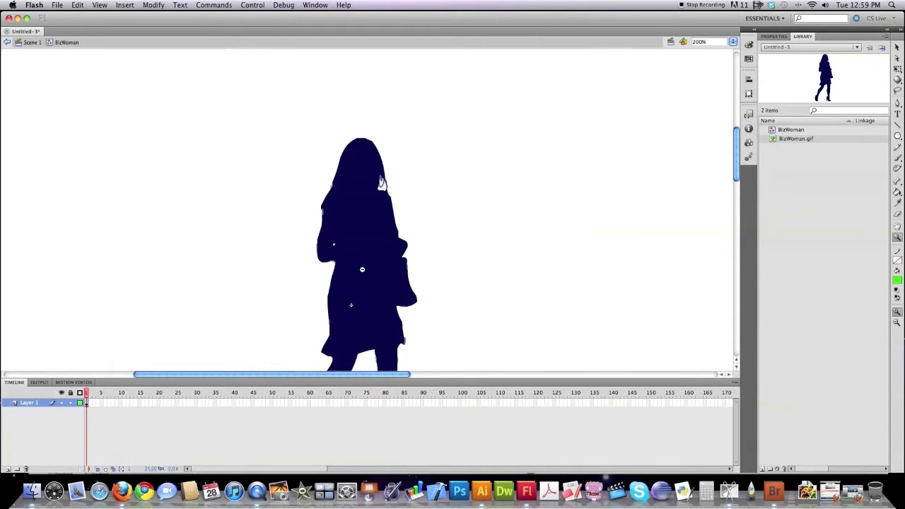
{"action": "left_click", "coordinate": [362, 269], "text": "alt"}
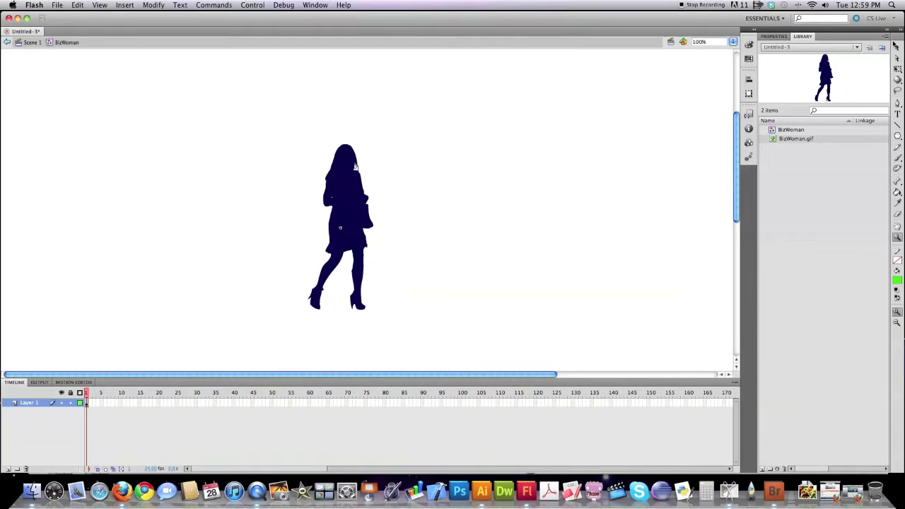
{"action": "key", "text": "v"}
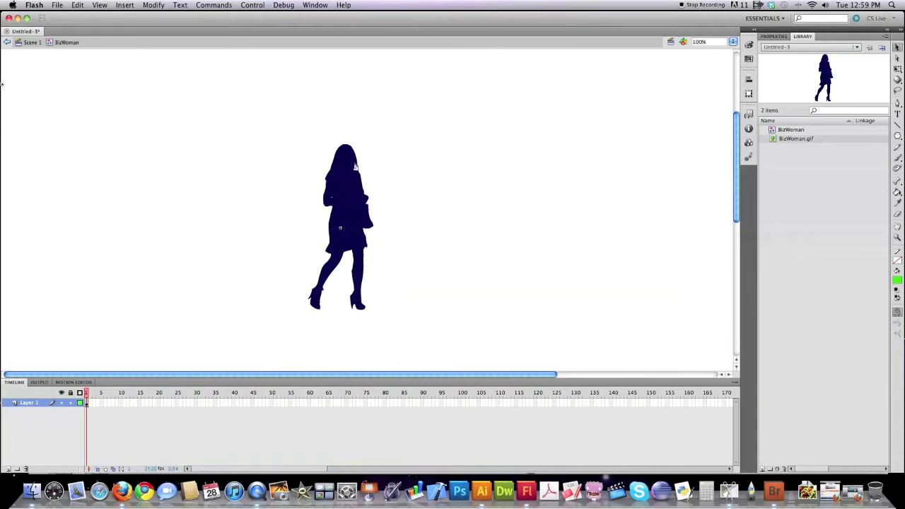
Return to Scene 1 and set the zoom to Show All.
{"action": "left_click", "coordinate": [32, 44]}
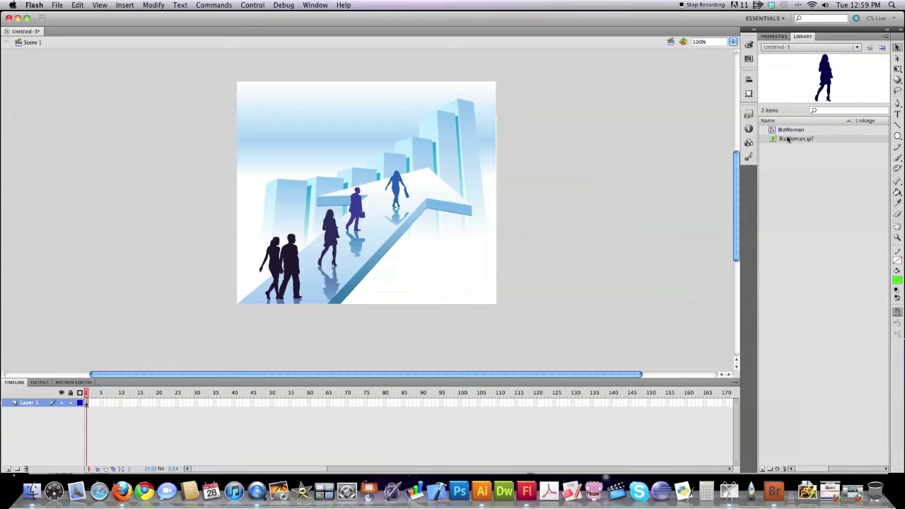
{"action": "left_click", "coordinate": [733, 42]}
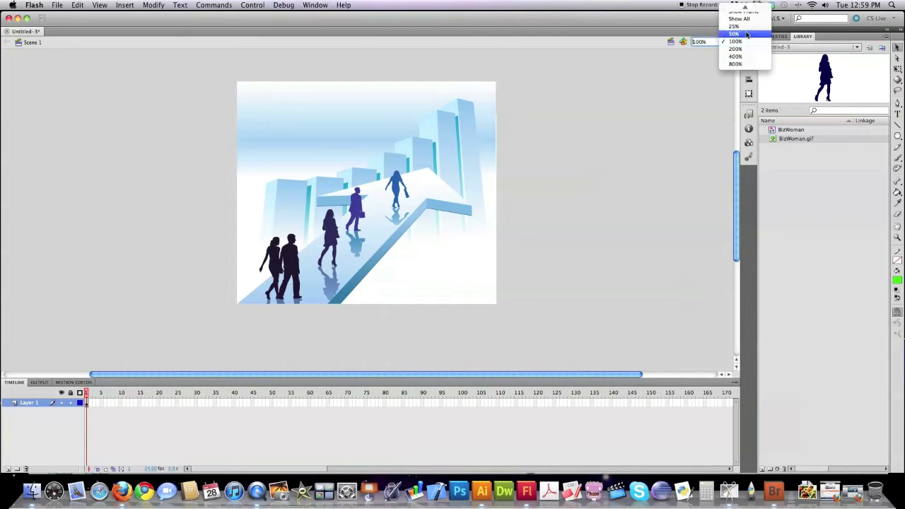
{"action": "left_click", "coordinate": [739, 19]}
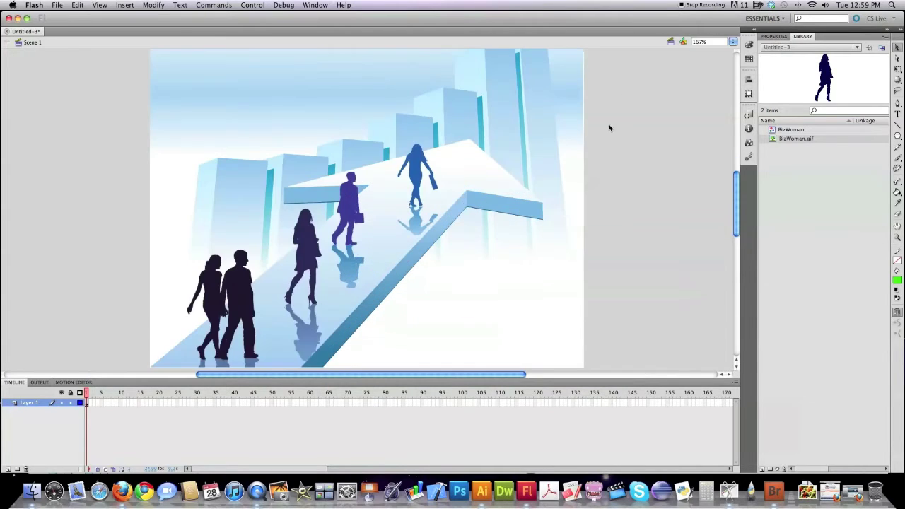
{"action": "left_click", "coordinate": [812, 129]}
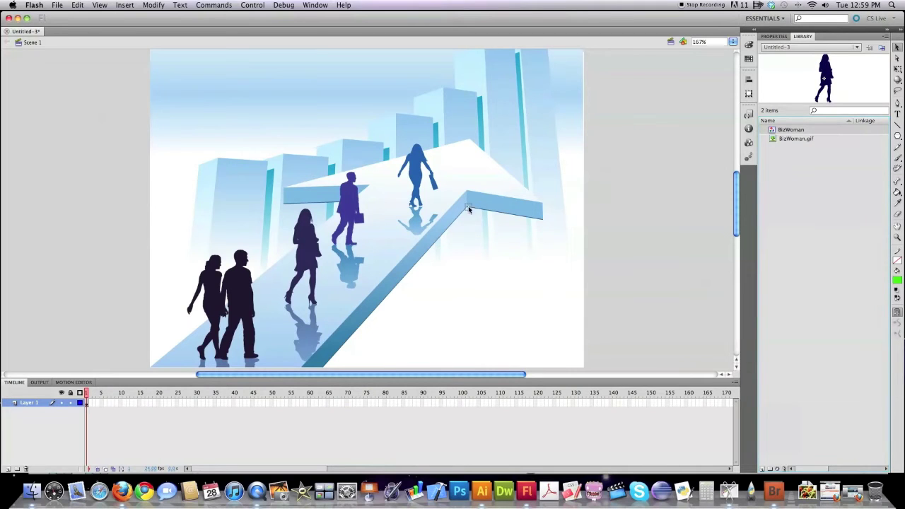
Place a BizWoman instance, shrink it and move it to the far end of the walkway.
{"action": "left_click_drag", "start_coordinate": [349, 255], "coordinate": [350, 255]}
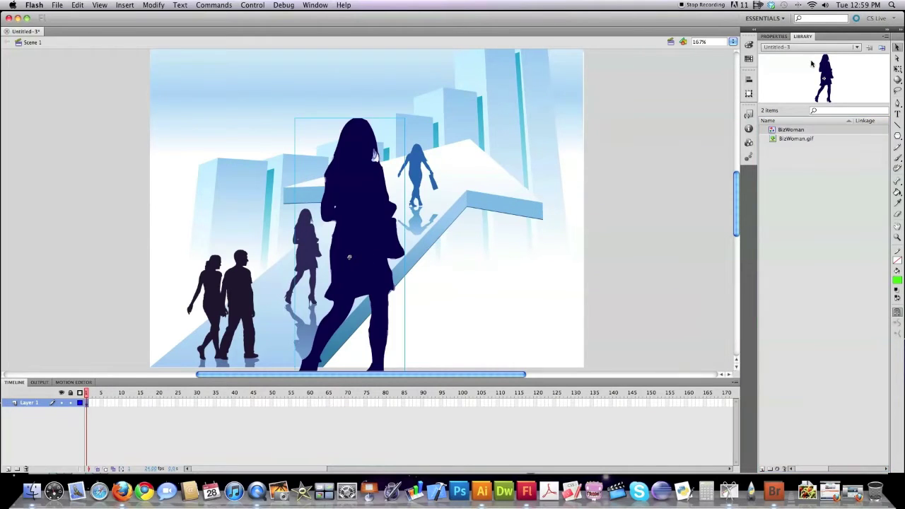
{"action": "left_click", "coordinate": [898, 69]}
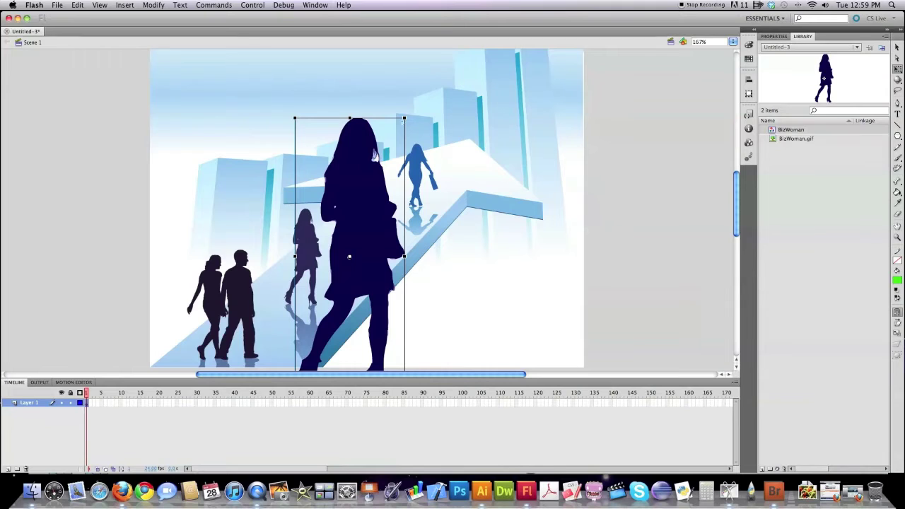
{"action": "left_click_drag", "start_coordinate": [404, 118], "coordinate": [370, 166]}
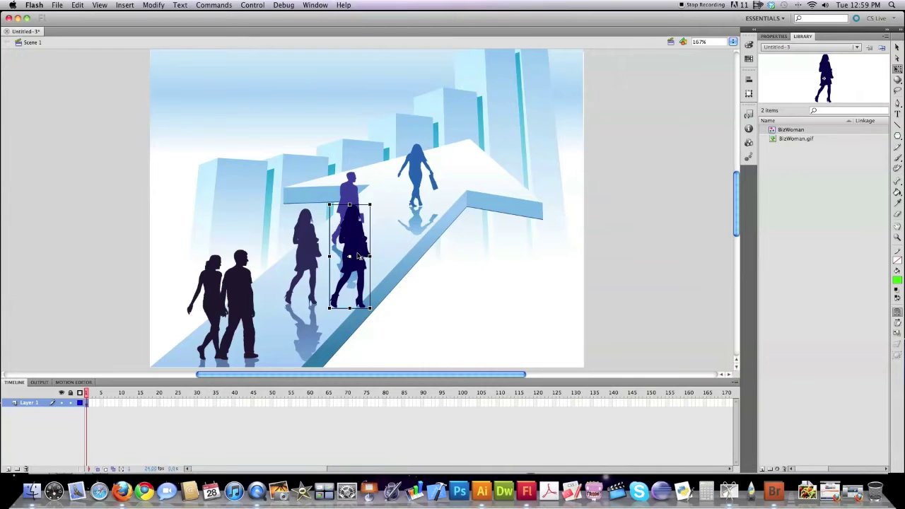
{"action": "left_click_drag", "start_coordinate": [359, 247], "coordinate": [471, 116]}
{"action": "left_click_drag", "start_coordinate": [487, 73], "coordinate": [477, 88]}
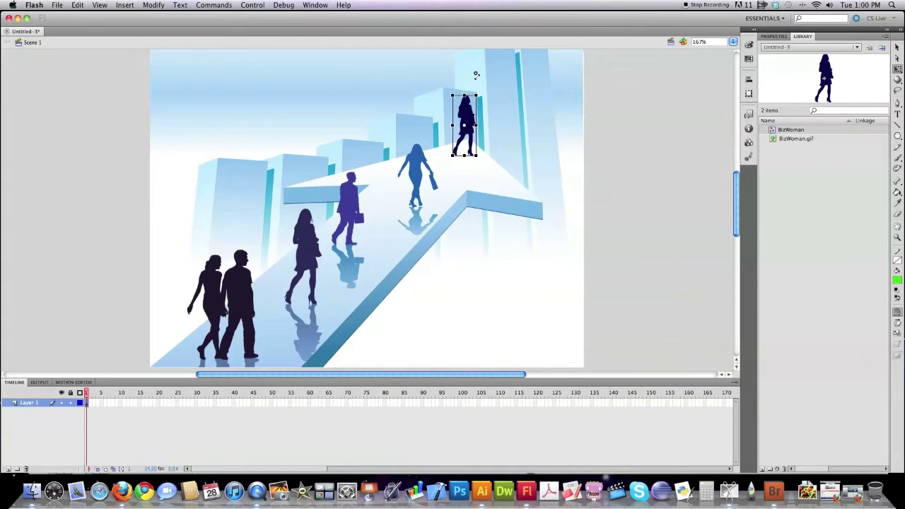
Fine-tune the small woman's position, then drag a second BizWoman instance onto the stage.
{"action": "double_click", "coordinate": [464, 111]}
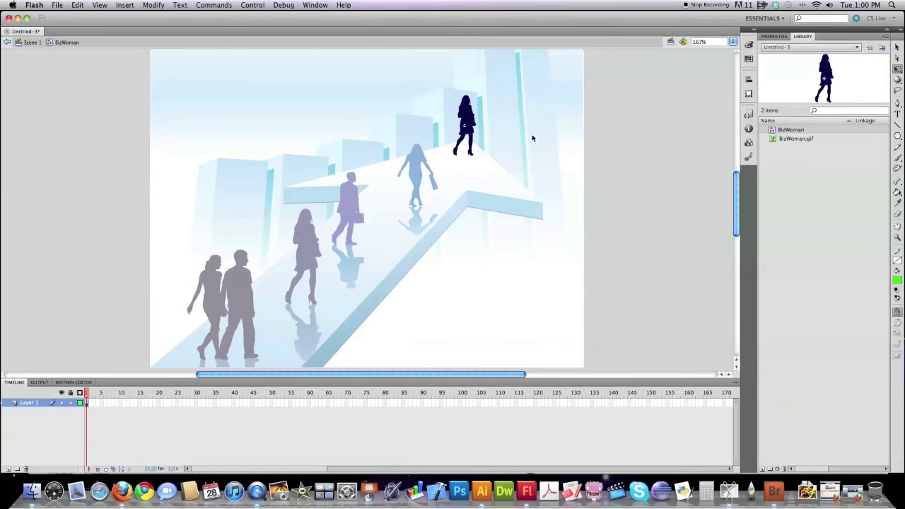
{"action": "left_click", "coordinate": [28, 43]}
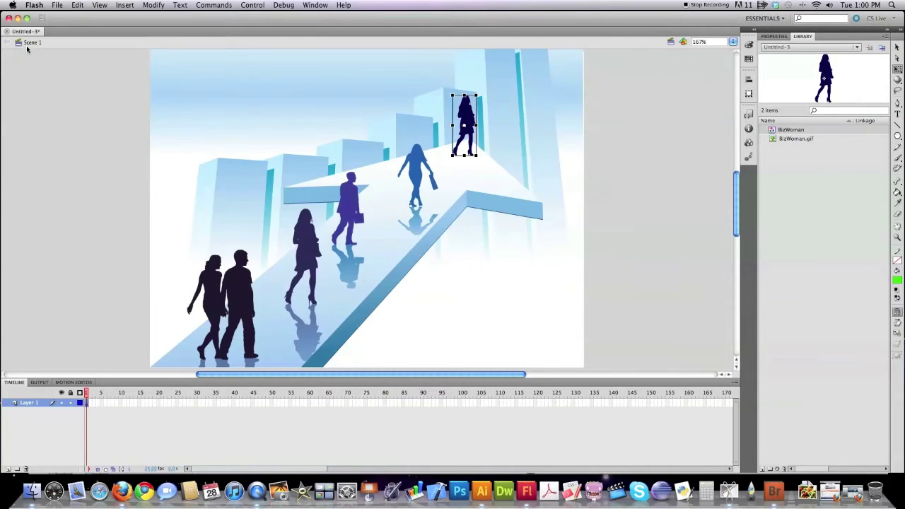
{"action": "left_click", "coordinate": [468, 117]}
{"action": "left_click_drag", "start_coordinate": [468, 116], "coordinate": [475, 108]}
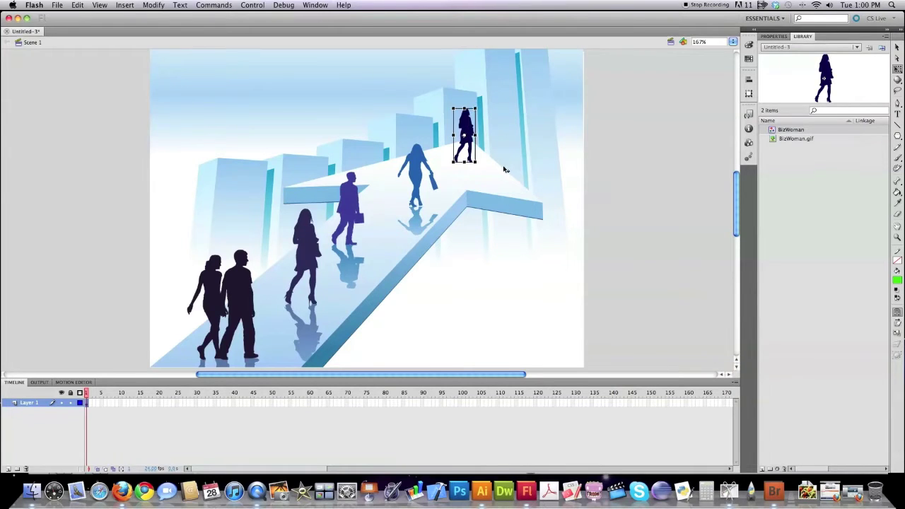
{"action": "left_click", "coordinate": [623, 146]}
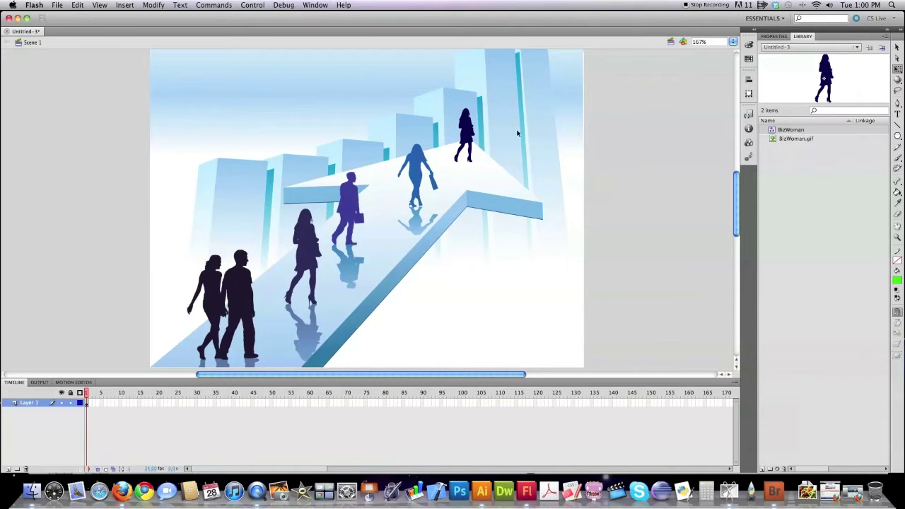
{"action": "left_click_drag", "start_coordinate": [809, 130], "coordinate": [478, 174]}
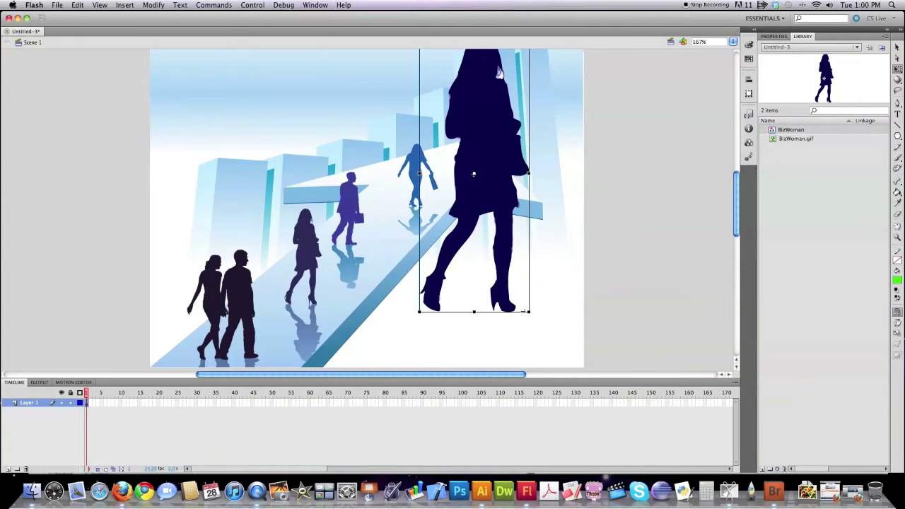
Shrink the second BizWoman, flip it upside down and skew it beneath the small woman.
{"action": "left_click_drag", "start_coordinate": [525, 311], "coordinate": [486, 201]}
{"action": "left_click", "coordinate": [154, 6]}
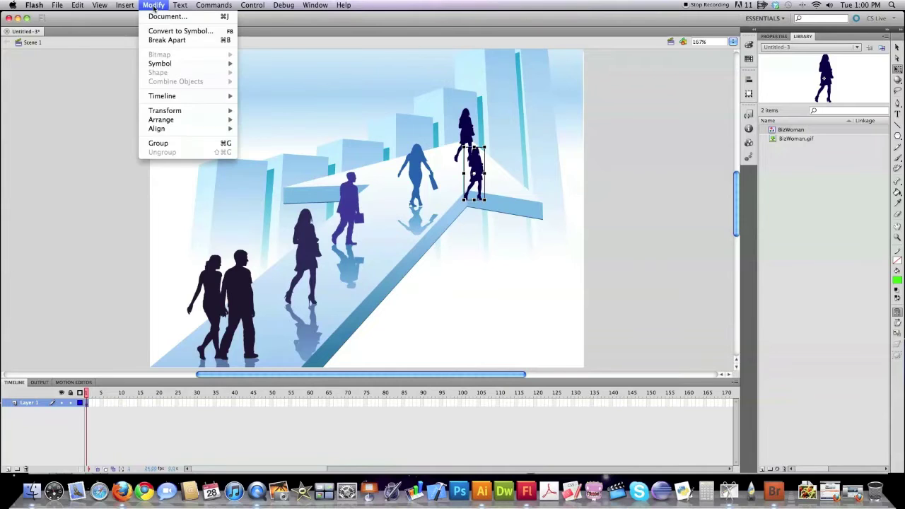
{"action": "mouse_move", "coordinate": [192, 113]}
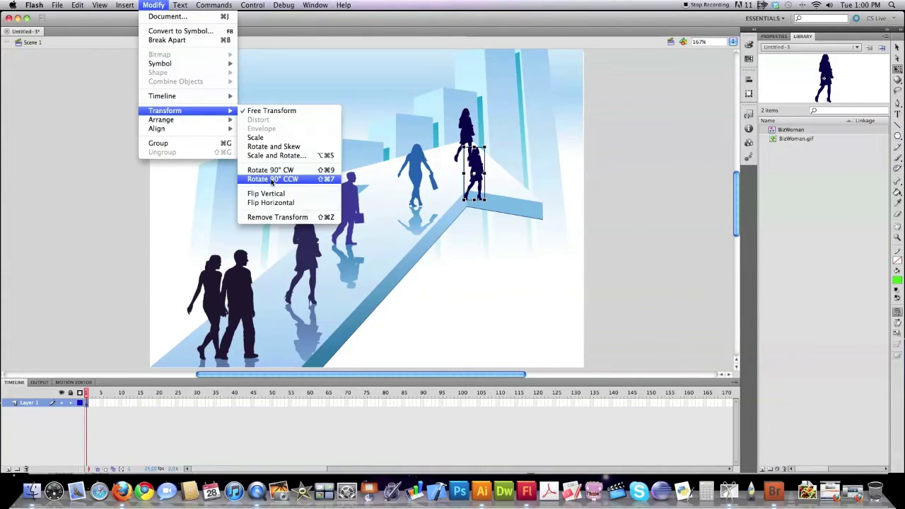
{"action": "left_click", "coordinate": [267, 203]}
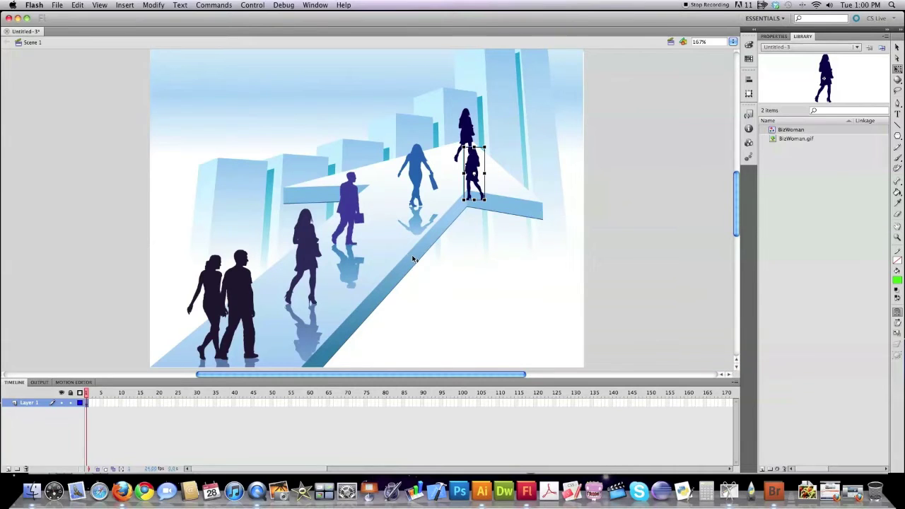
{"action": "left_click_drag", "start_coordinate": [490, 146], "coordinate": [468, 206]}
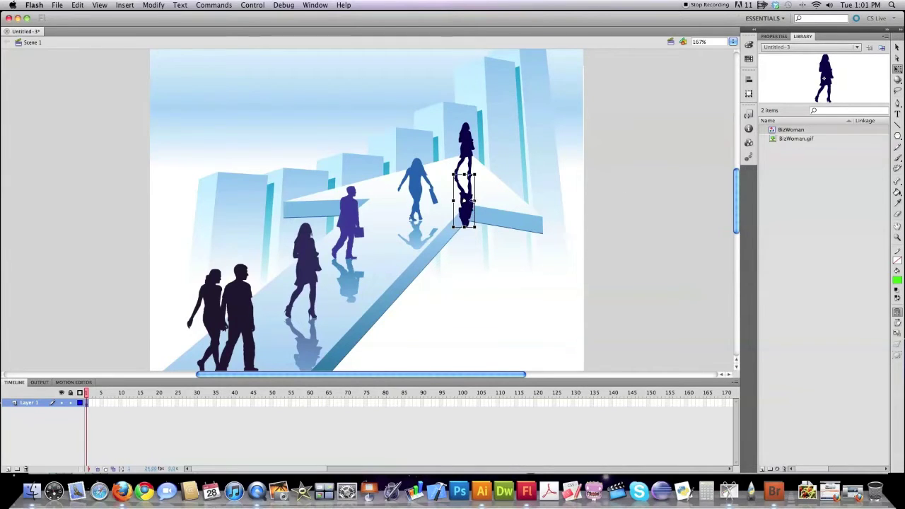
Give the top BizWoman reflection instance a Brightness colour effect of 64%, then deselect it.
{"action": "left_click", "coordinate": [775, 37]}
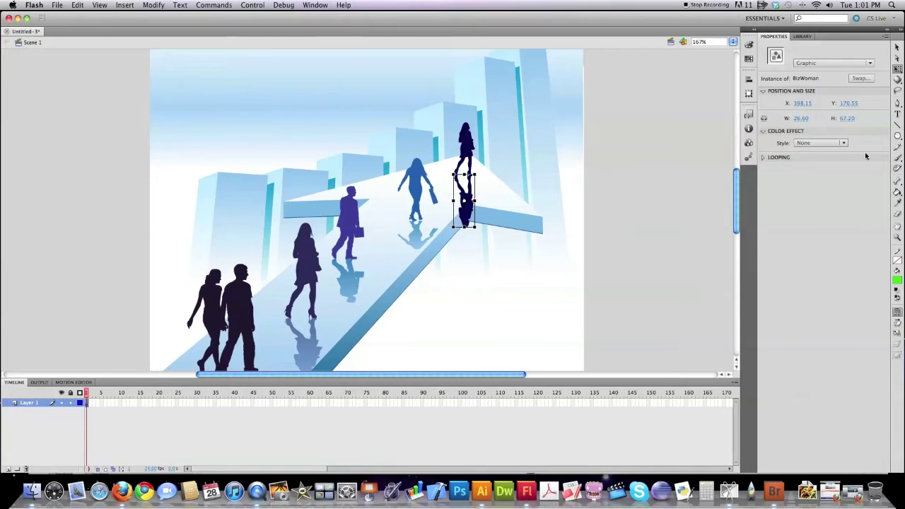
{"action": "left_click", "coordinate": [841, 143]}
{"action": "left_click", "coordinate": [819, 152]}
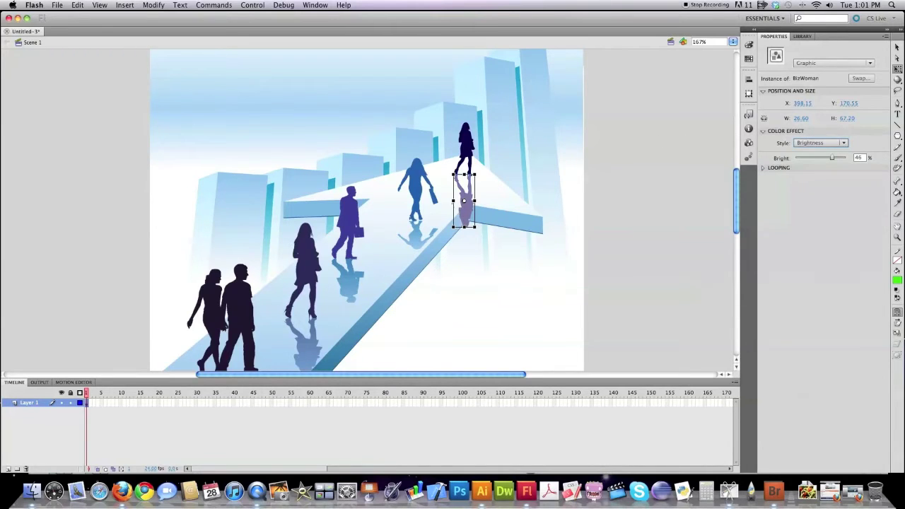
{"action": "left_click_drag", "start_coordinate": [832, 158], "coordinate": [838, 157]}
{"action": "key", "text": "q"}
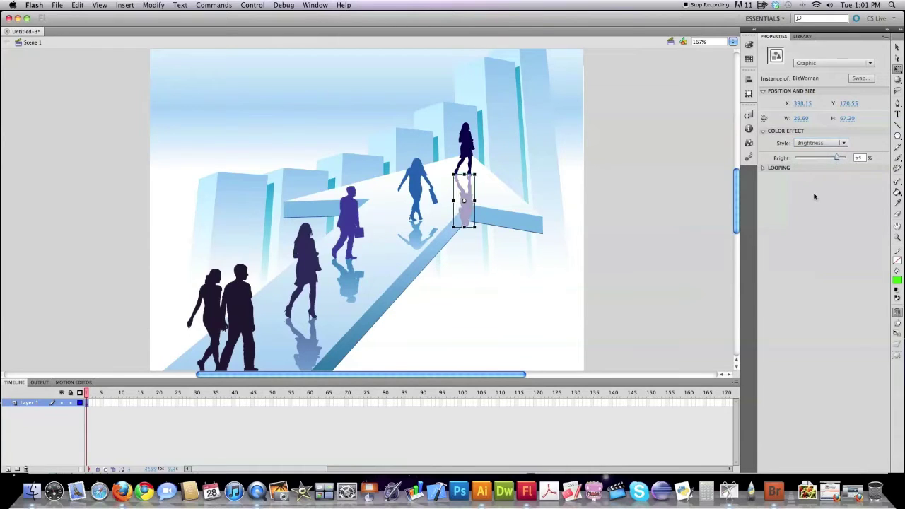
{"action": "left_click", "coordinate": [471, 189]}
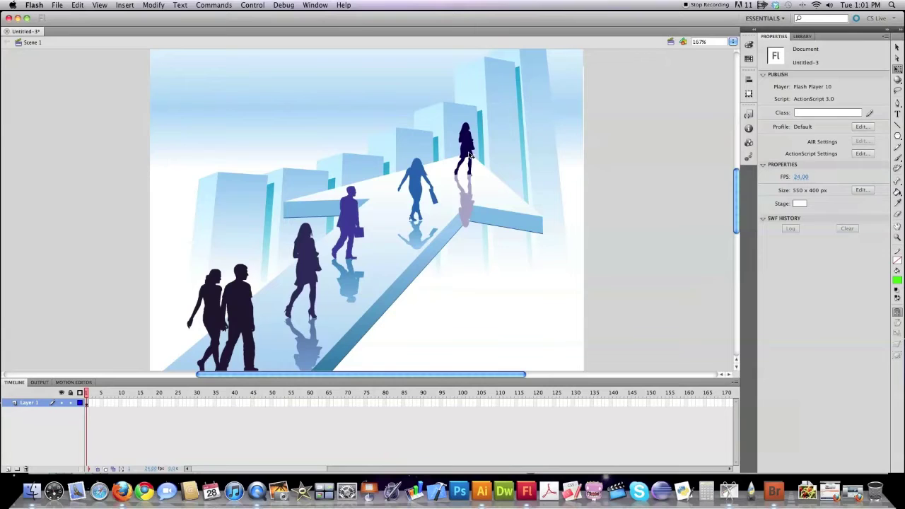
Show the Library panel, then start and cancel a new symbol from the Library menu and the Insert menu.
{"action": "left_click", "coordinate": [804, 36]}
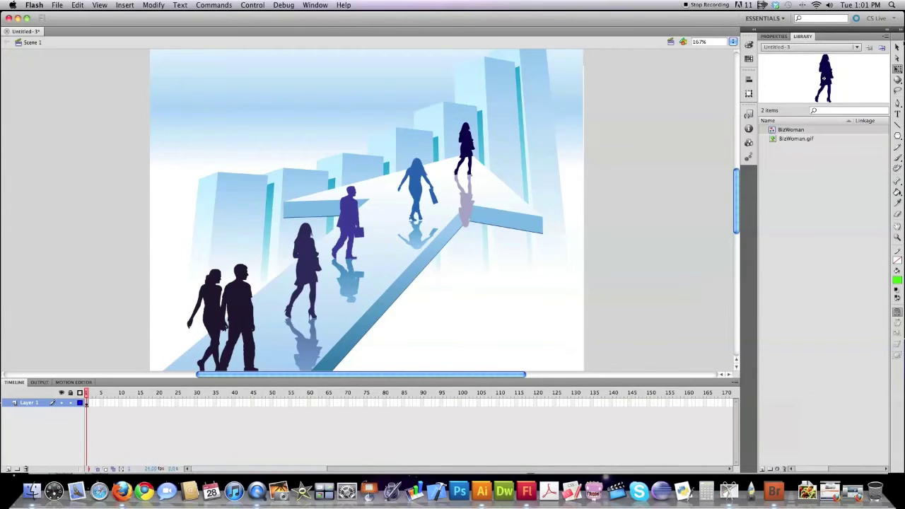
{"action": "left_click", "coordinate": [888, 37]}
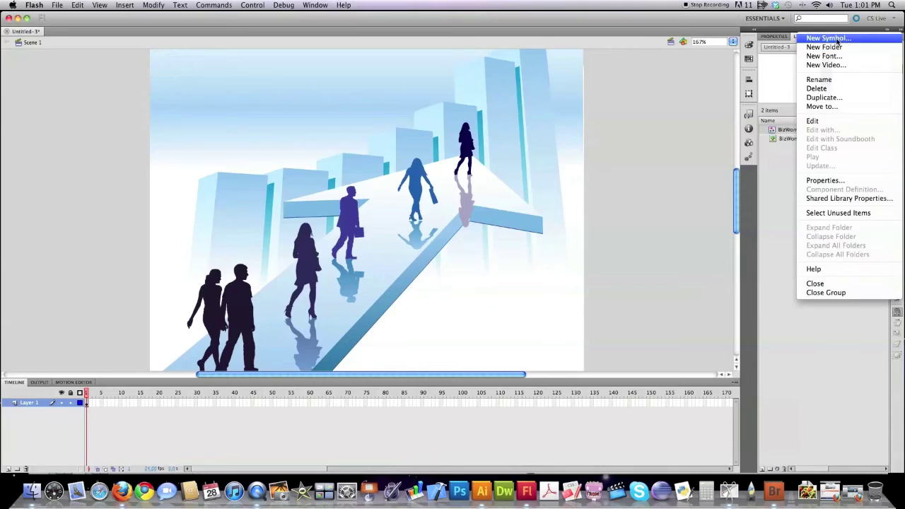
{"action": "left_click", "coordinate": [838, 40]}
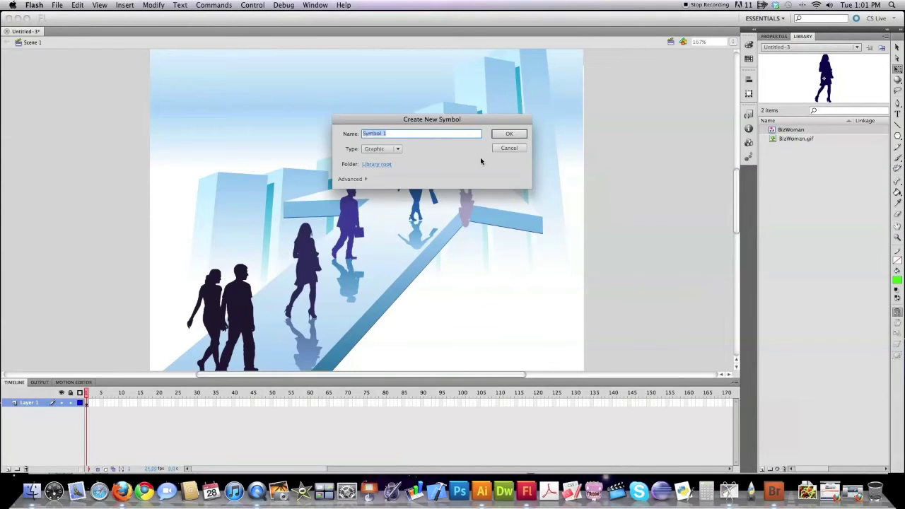
{"action": "left_click", "coordinate": [509, 148]}
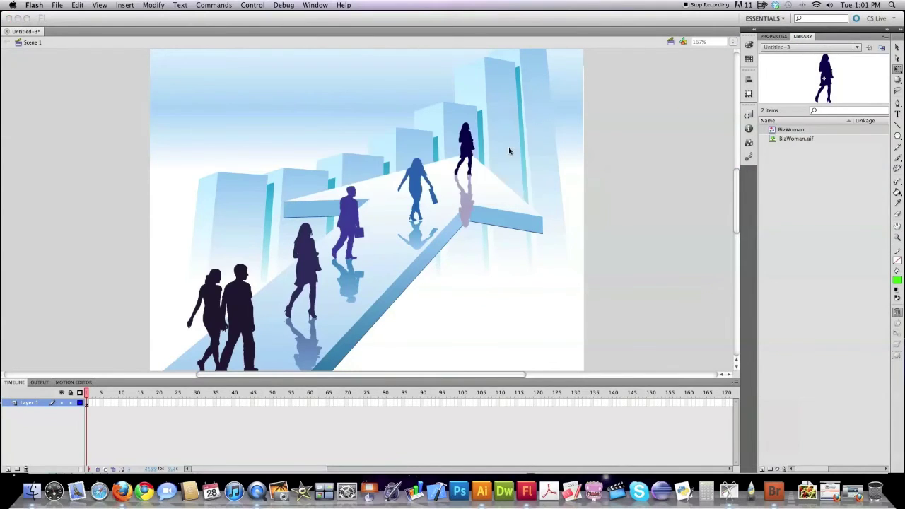
{"action": "left_click", "coordinate": [126, 6]}
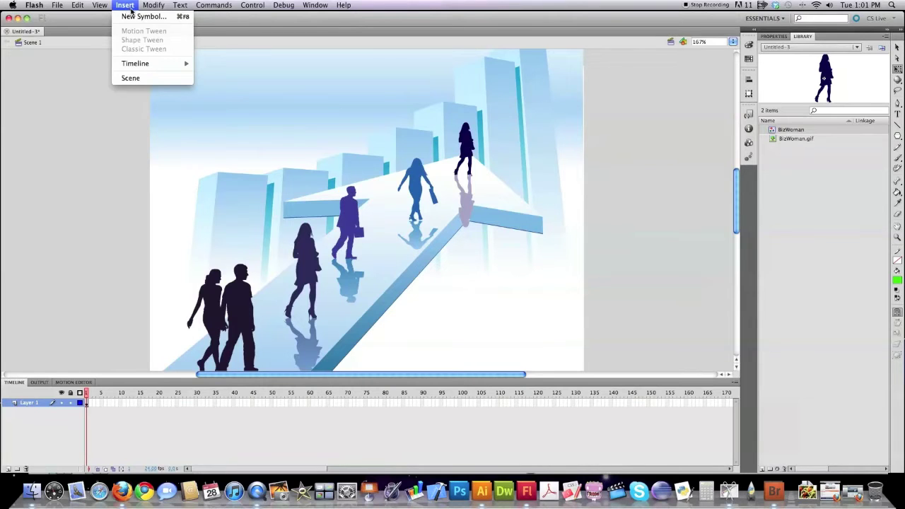
{"action": "left_click", "coordinate": [143, 17]}
{"action": "left_click", "coordinate": [508, 148]}
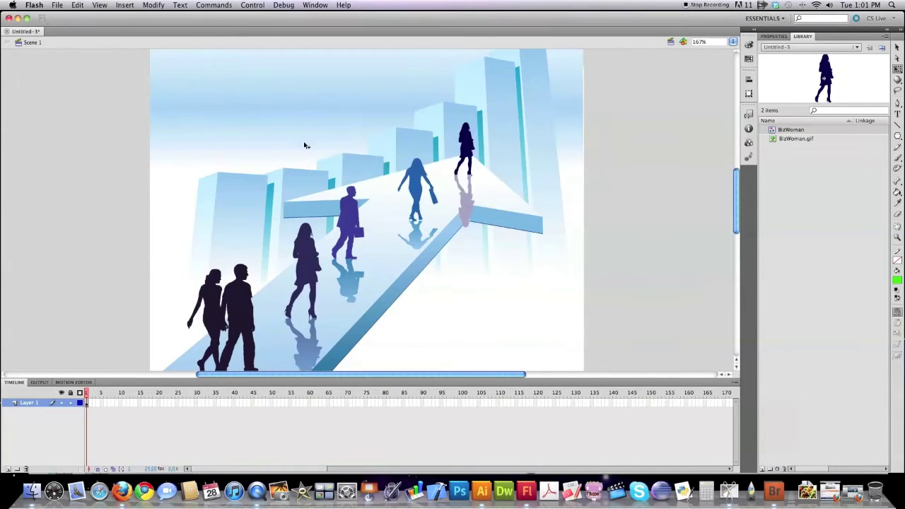
Import BizWoman.gif to the stage, keeping existing library items, then delete it from the stage.
{"action": "left_click", "coordinate": [57, 5]}
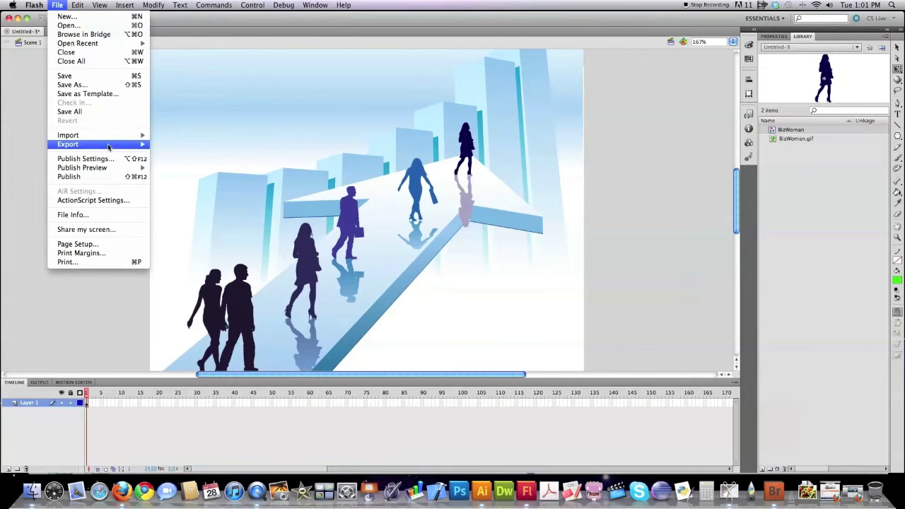
{"action": "mouse_move", "coordinate": [99, 134]}
{"action": "left_click", "coordinate": [187, 135]}
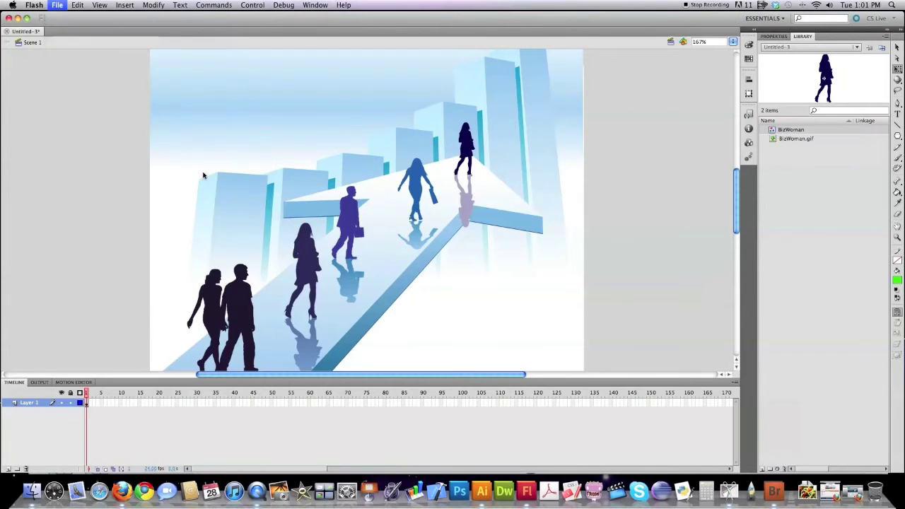
{"action": "left_click", "coordinate": [432, 115]}
{"action": "left_click", "coordinate": [556, 257]}
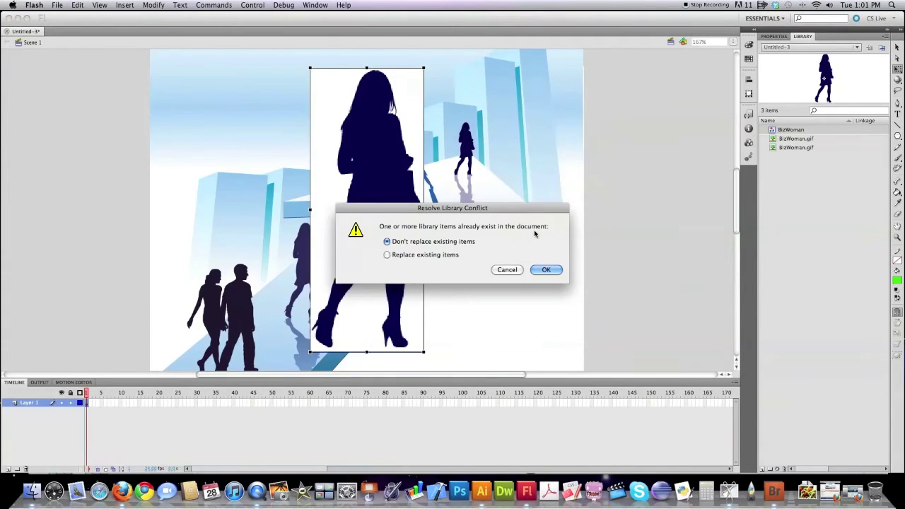
{"action": "left_click", "coordinate": [546, 270]}
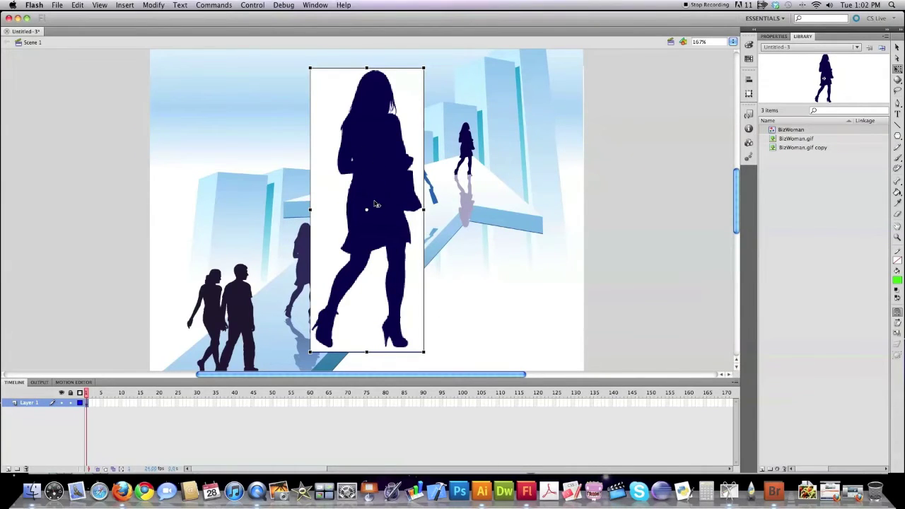
{"action": "left_click", "coordinate": [153, 5]}
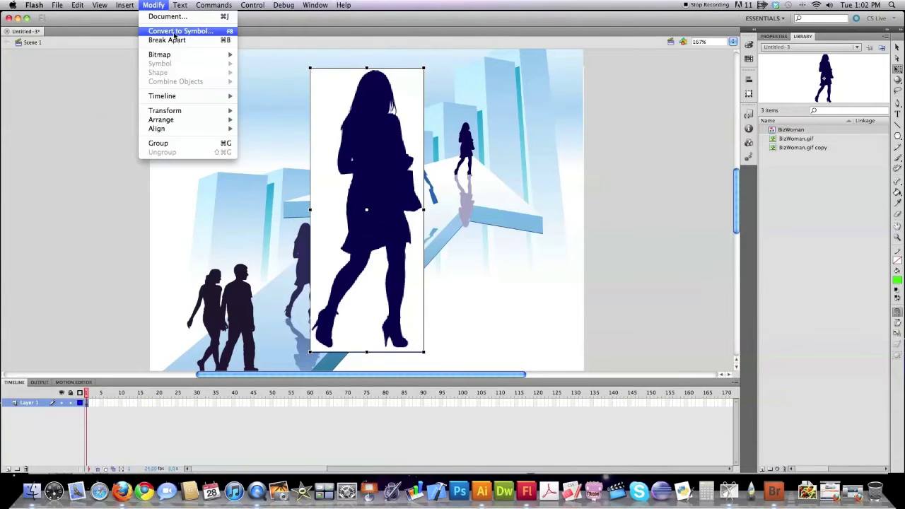
{"action": "left_click", "coordinate": [198, 33]}
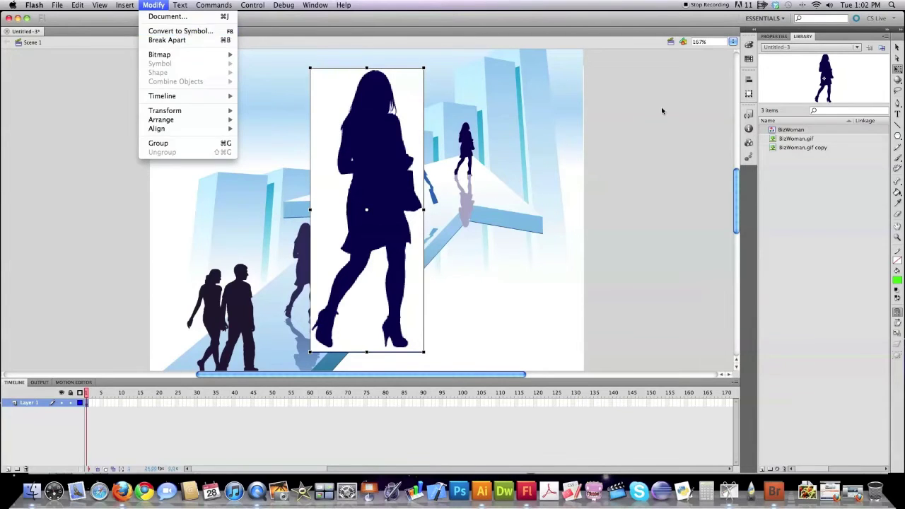
{"action": "key", "text": "Delete"}
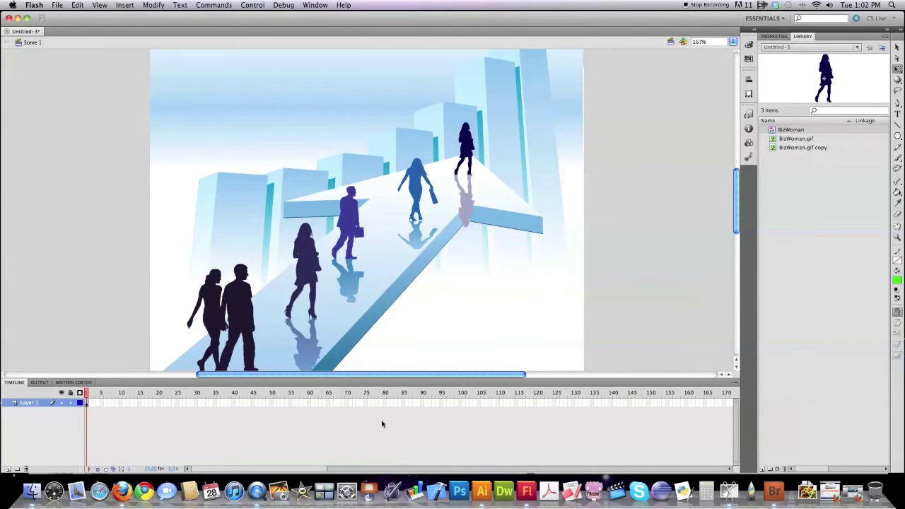
Delete the topmost woman silhouette and zoom out to see the whole stage.
{"action": "left_click", "coordinate": [468, 150]}
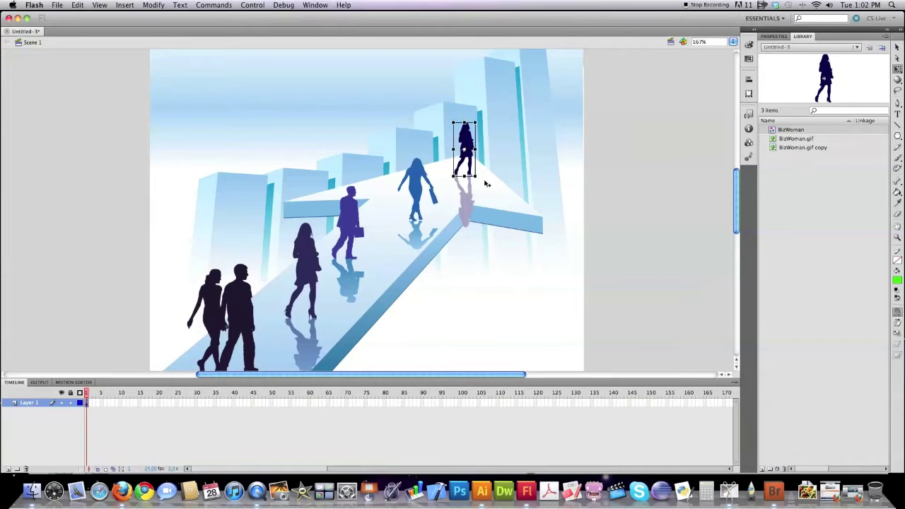
{"action": "key", "text": "Delete"}
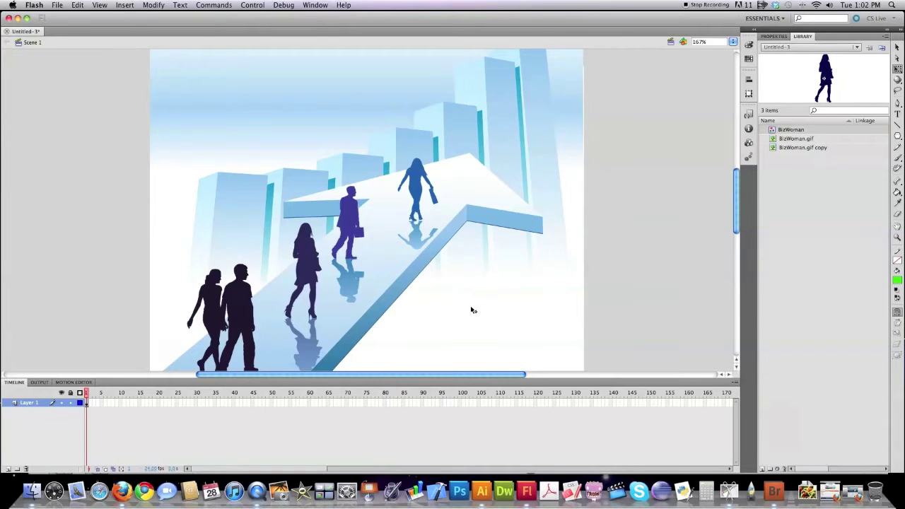
{"action": "left_click", "coordinate": [509, 133]}
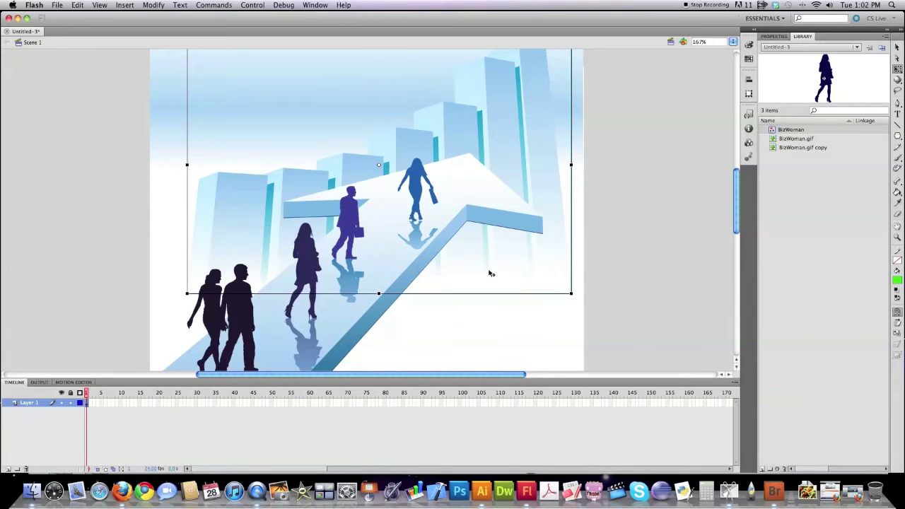
{"action": "left_click", "coordinate": [897, 237]}
{"action": "left_click", "coordinate": [358, 216], "text": "alt"}
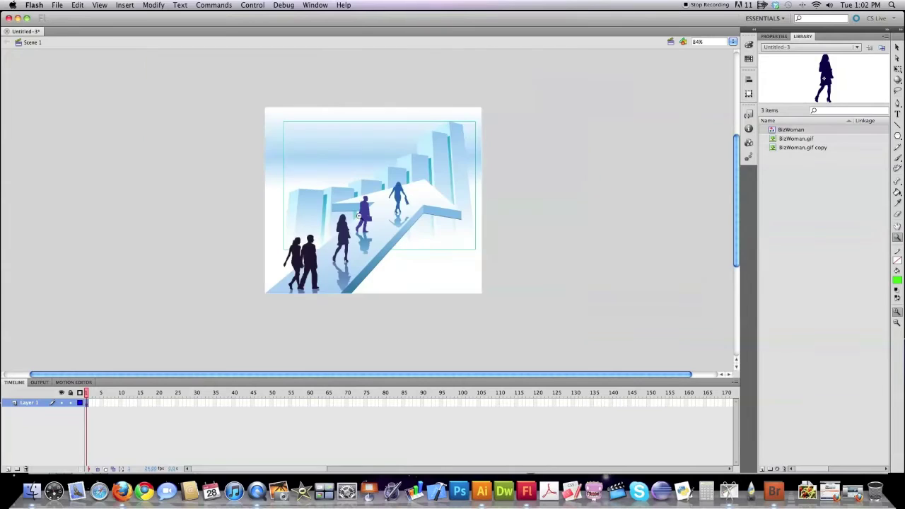
{"action": "left_click", "coordinate": [897, 47]}
Marquee-select all stage objects and Distribute to Layers, creating Layer 1 through Layer 8.
{"action": "left_click_drag", "start_coordinate": [236, 93], "coordinate": [512, 327]}
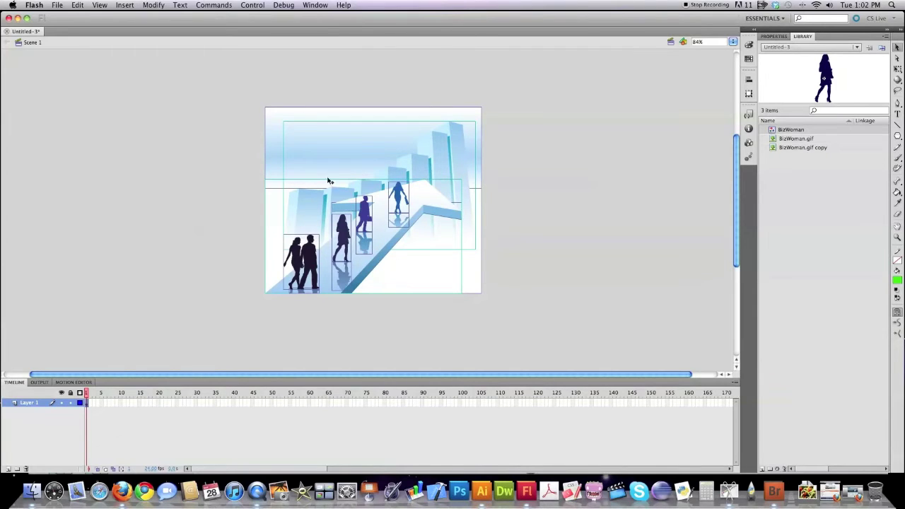
{"action": "left_click_drag", "start_coordinate": [254, 93], "coordinate": [527, 316]}
{"action": "right_click", "coordinate": [403, 164]}
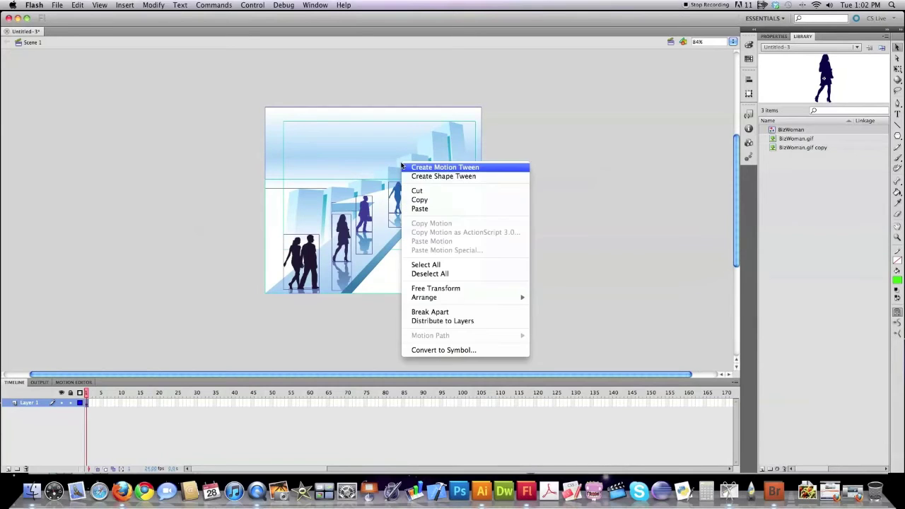
{"action": "left_click", "coordinate": [447, 322]}
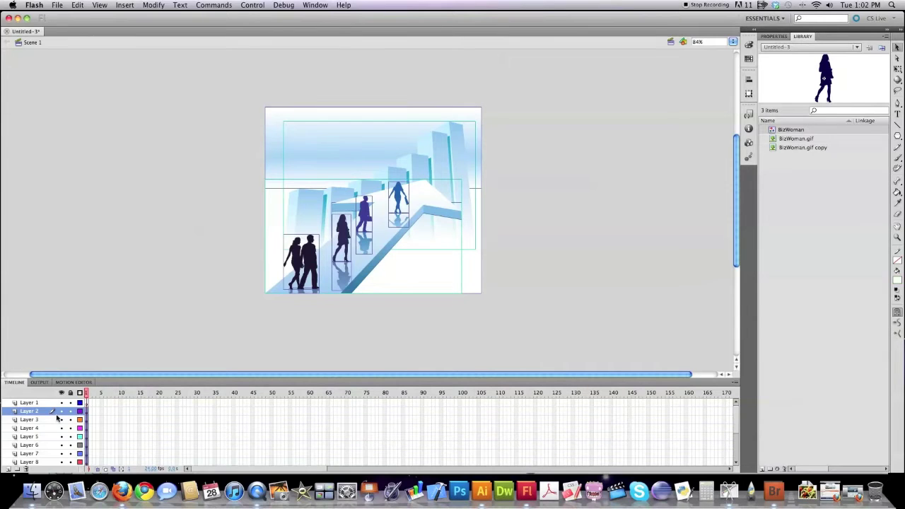
{"action": "scroll", "coordinate": [49, 425], "scroll_direction": "down", "scroll_amount": 3}
{"action": "scroll", "coordinate": [43, 430], "scroll_direction": "up", "scroll_amount": 3}
Check Layers 1 to 4 to find the layer holding the walking couple.
{"action": "left_click", "coordinate": [142, 324]}
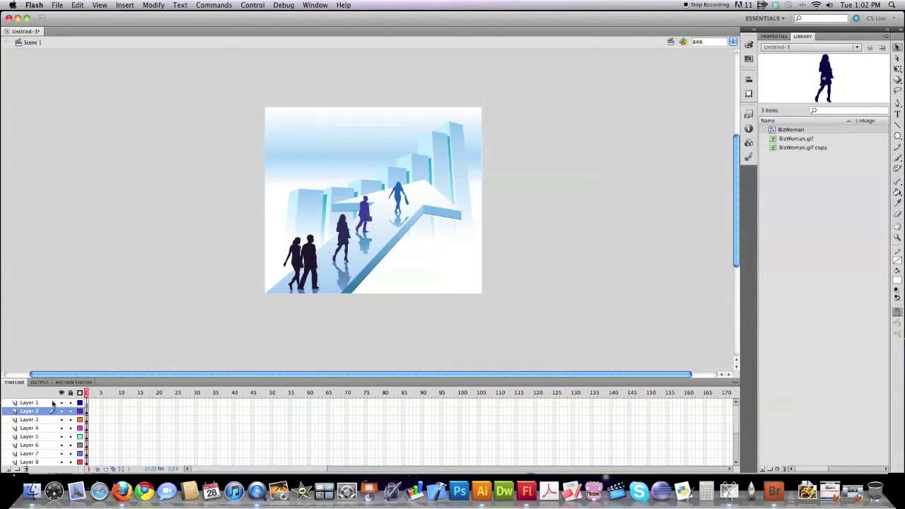
{"action": "left_click", "coordinate": [42, 404]}
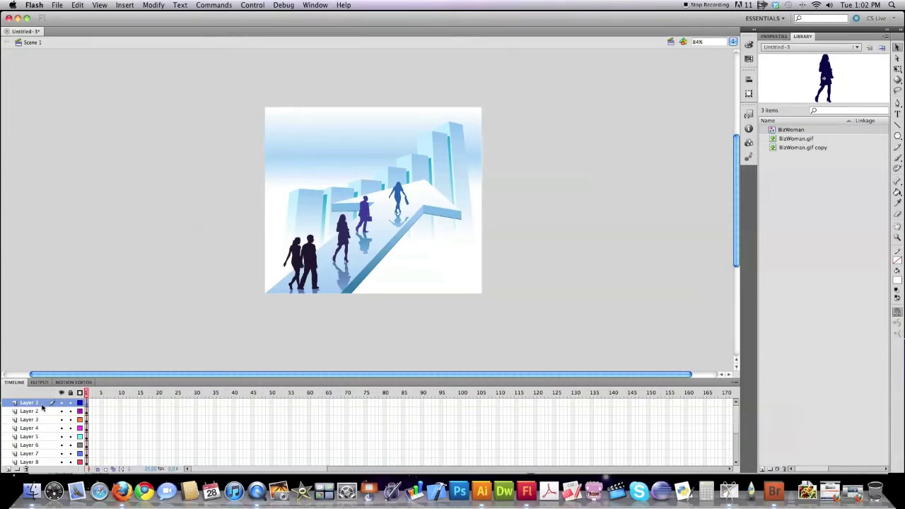
{"action": "left_click", "coordinate": [85, 413]}
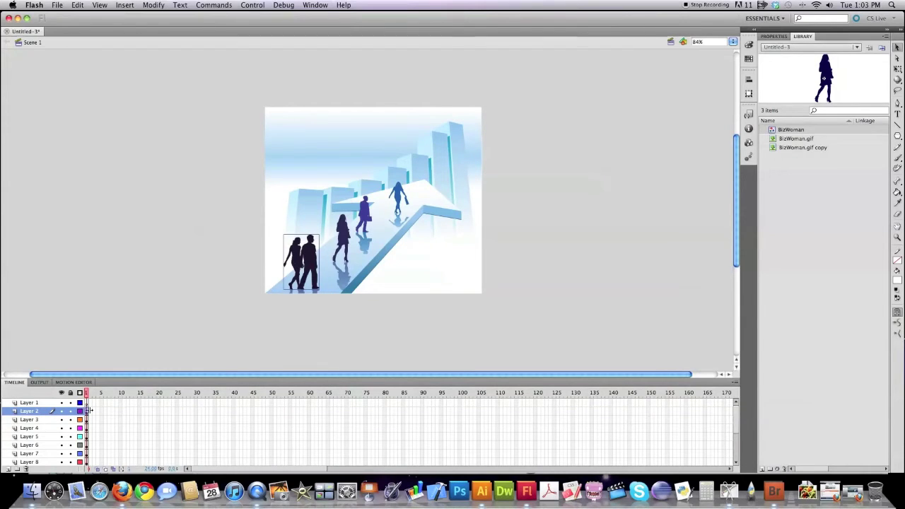
{"action": "left_click", "coordinate": [86, 422]}
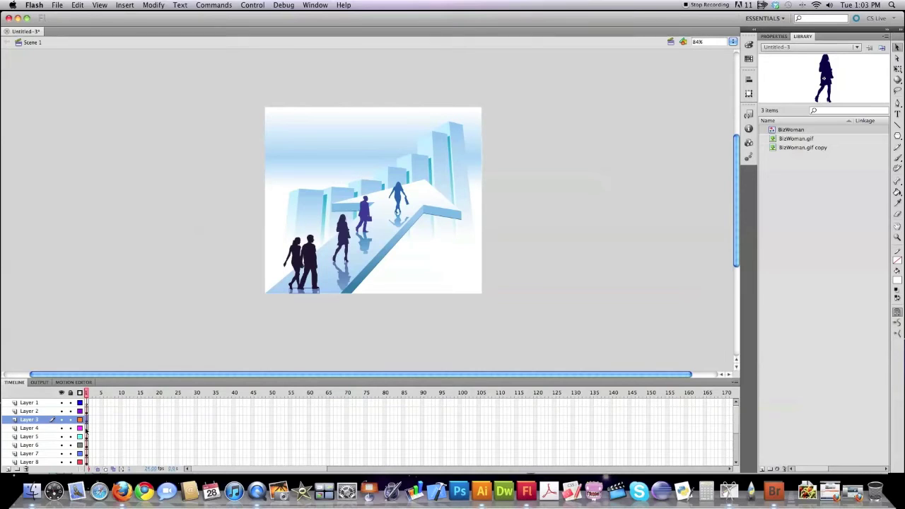
{"action": "left_click", "coordinate": [85, 429]}
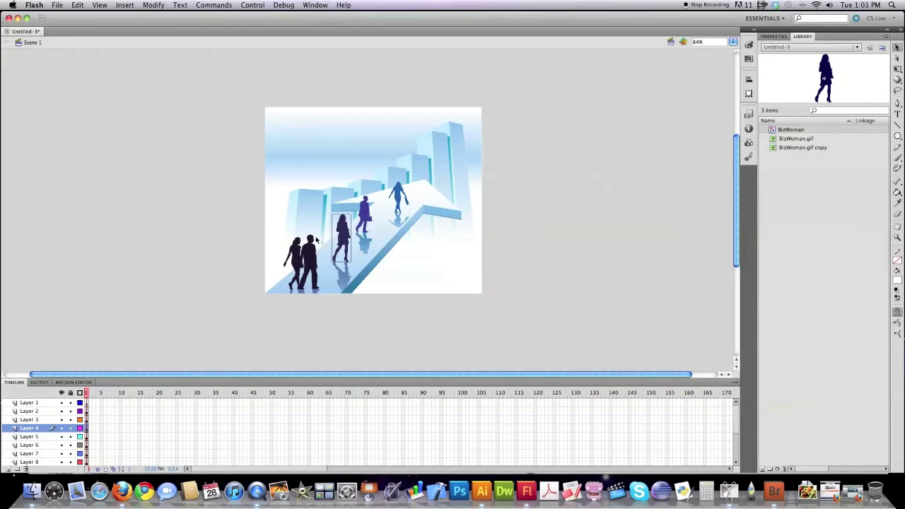
{"action": "left_click", "coordinate": [86, 411]}
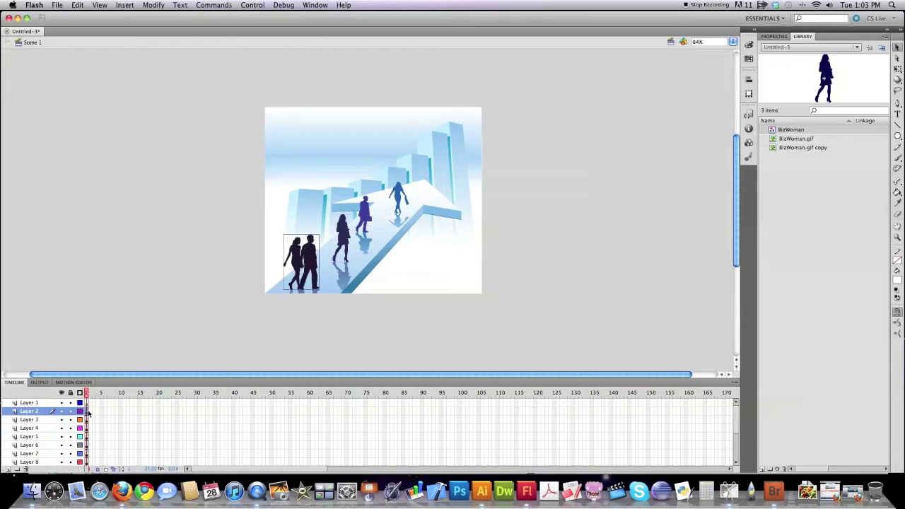
Rename Layer 2 to ManWoman.
{"action": "double_click", "coordinate": [31, 412]}
{"action": "type", "text": "ManWoman"}
{"action": "left_click", "coordinate": [29, 421]}
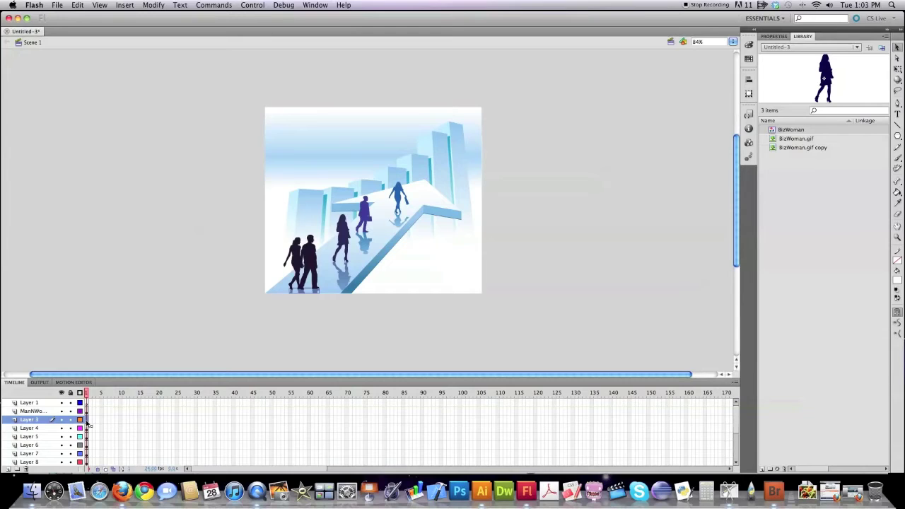
{"action": "left_click", "coordinate": [42, 413]}
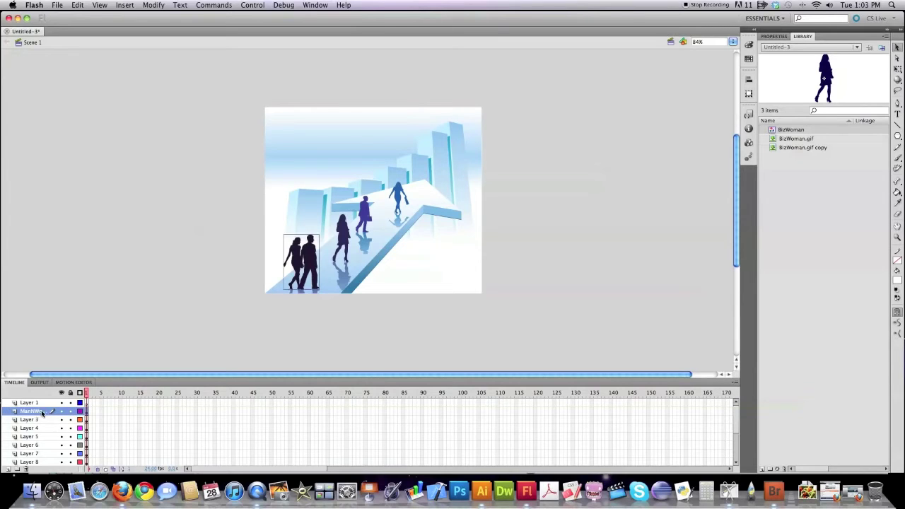
{"action": "left_click", "coordinate": [78, 5]}
{"action": "left_click", "coordinate": [114, 67]}
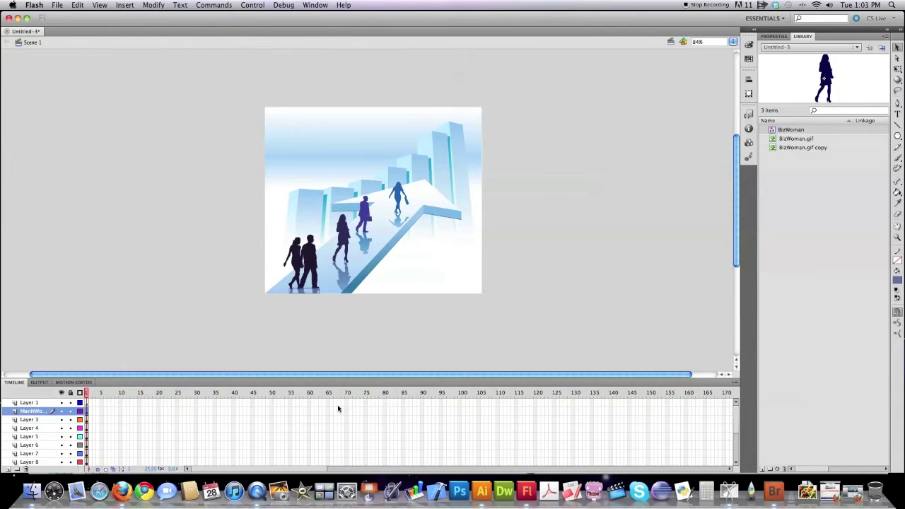
Delete Layer 3 from the timeline.
{"action": "left_click", "coordinate": [41, 420]}
{"action": "right_click", "coordinate": [39, 422]}
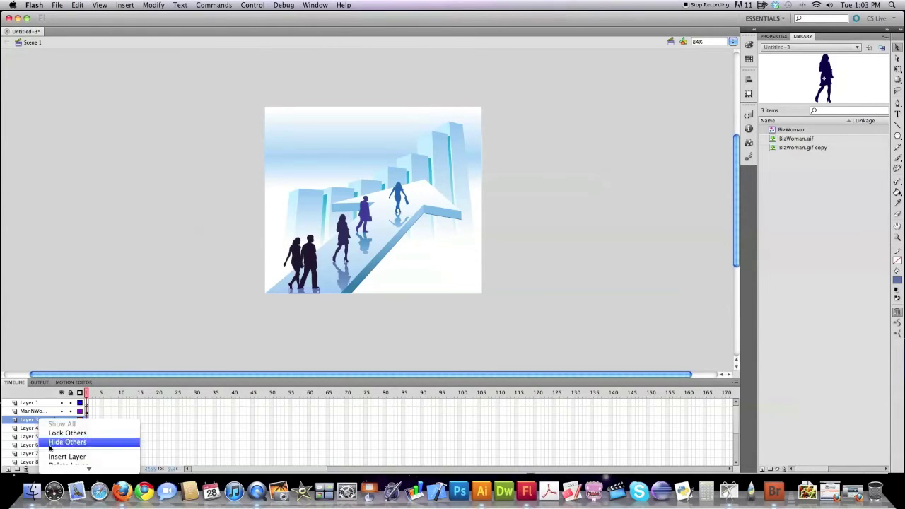
{"action": "left_click", "coordinate": [82, 396]}
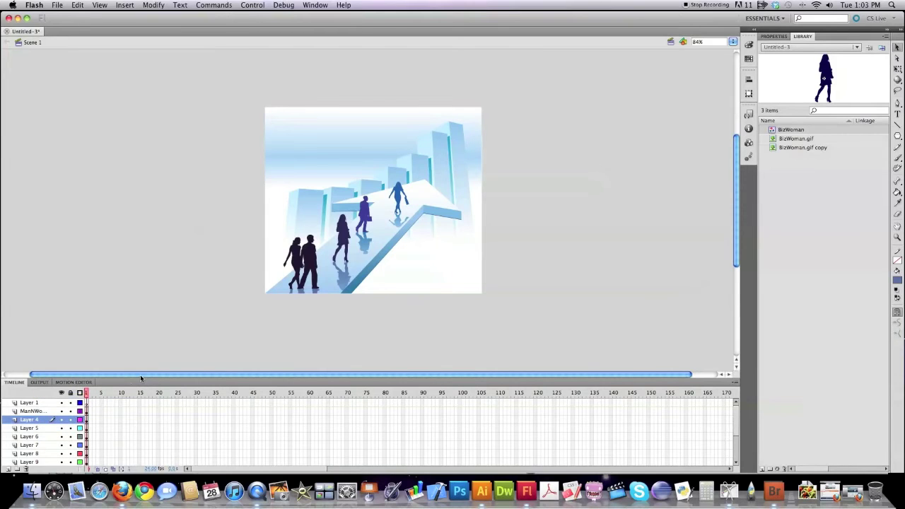
{"action": "left_click", "coordinate": [35, 412]}
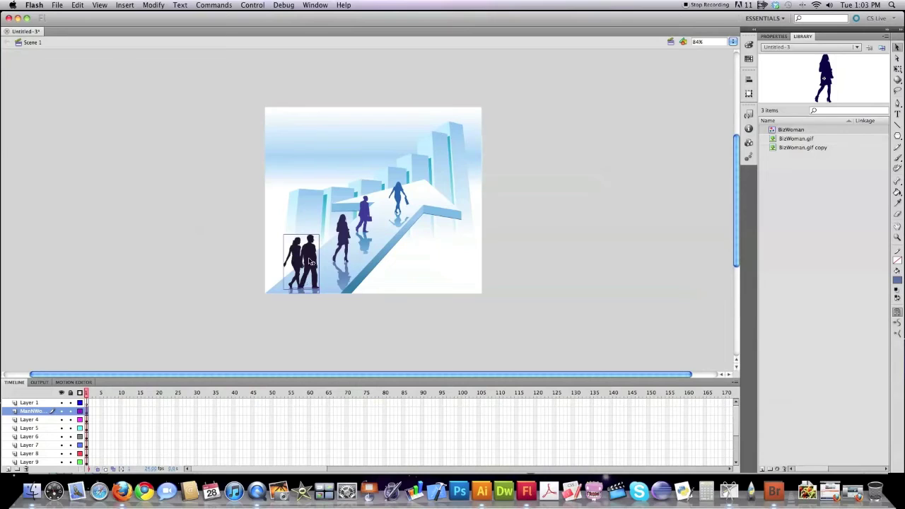
{"action": "left_click", "coordinate": [316, 316]}
{"action": "scroll", "coordinate": [39, 415], "scroll_direction": "down", "scroll_amount": 3}
{"action": "left_click", "coordinate": [41, 420]}
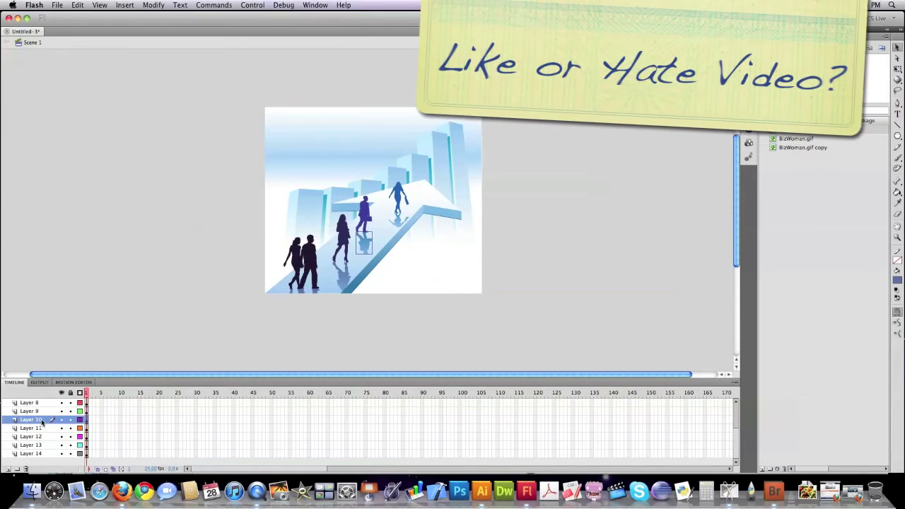
{"action": "left_click", "coordinate": [42, 427]}
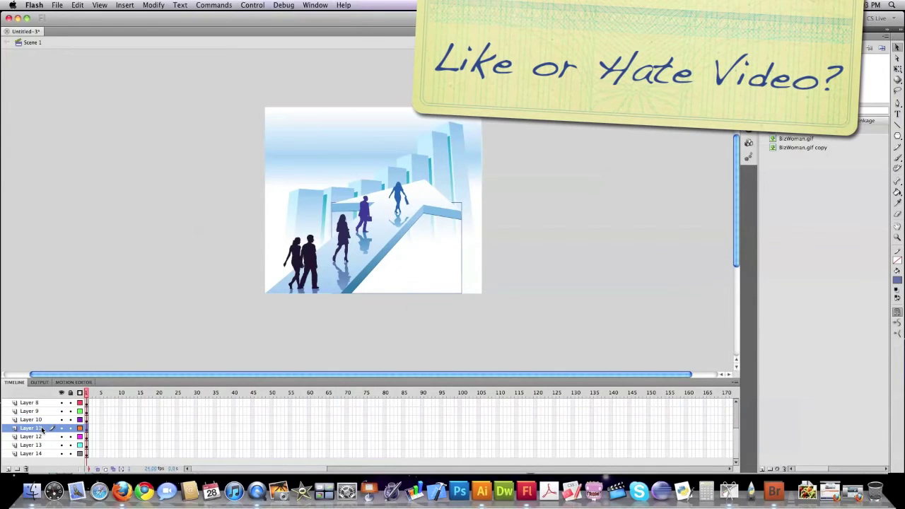
{"action": "left_click", "coordinate": [42, 437]}
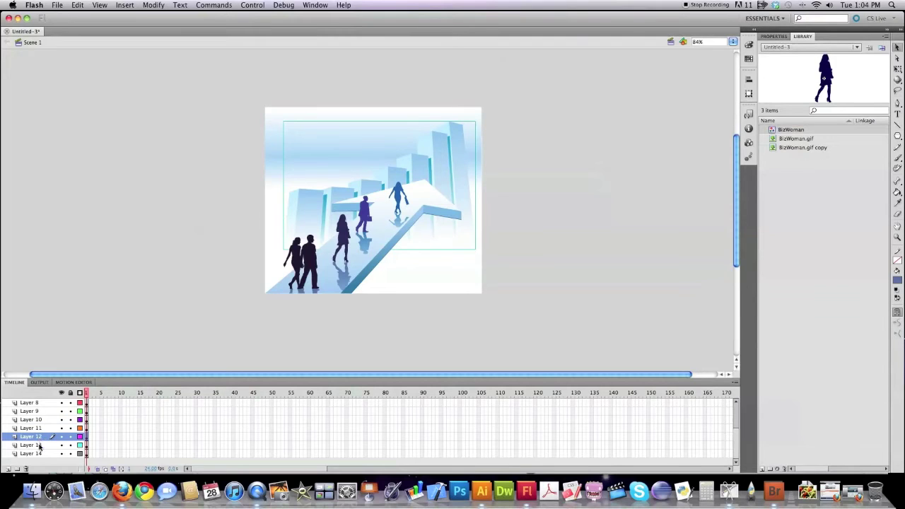
{"action": "left_click", "coordinate": [38, 447]}
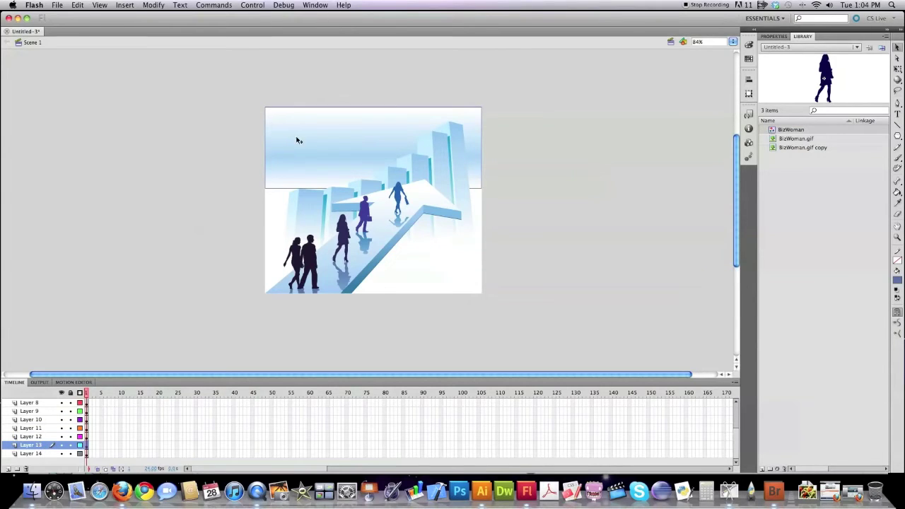
{"action": "left_click", "coordinate": [48, 430]}
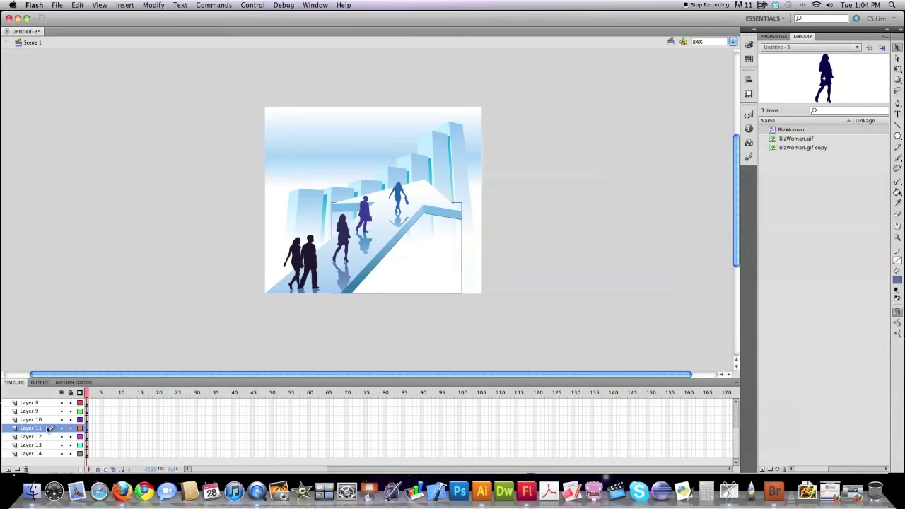
{"action": "left_click", "coordinate": [51, 420]}
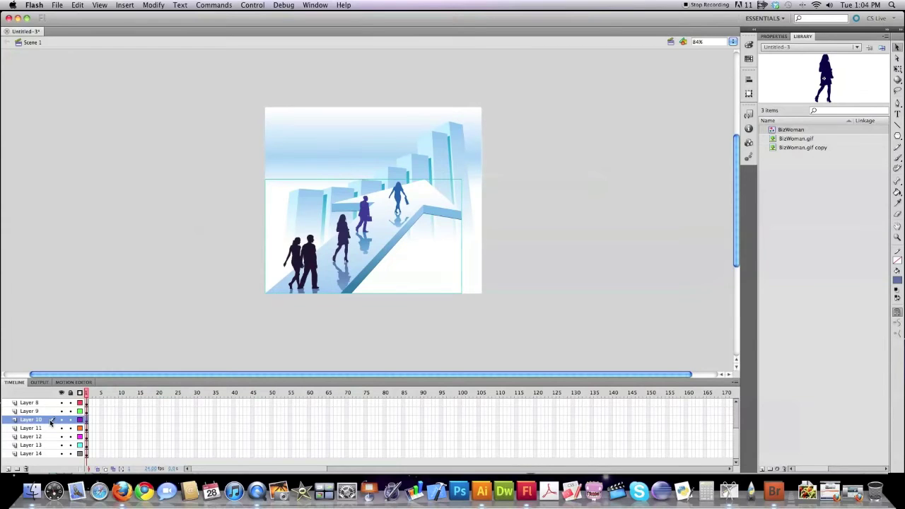
{"action": "left_click", "coordinate": [51, 436]}
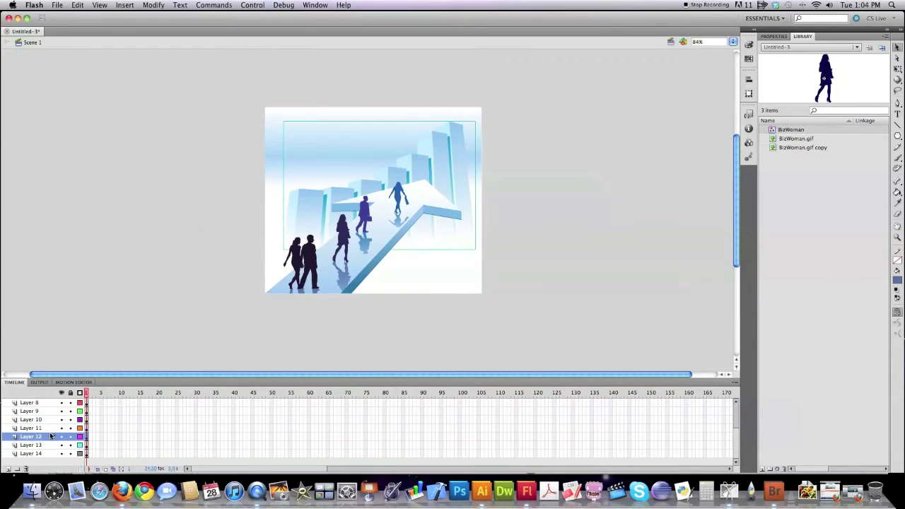
{"action": "left_click", "coordinate": [49, 446]}
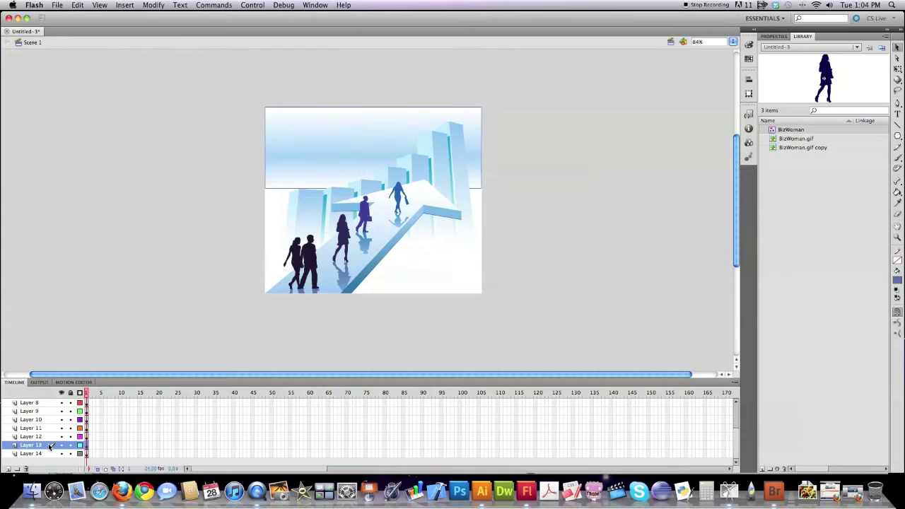
{"action": "left_click", "coordinate": [46, 455]}
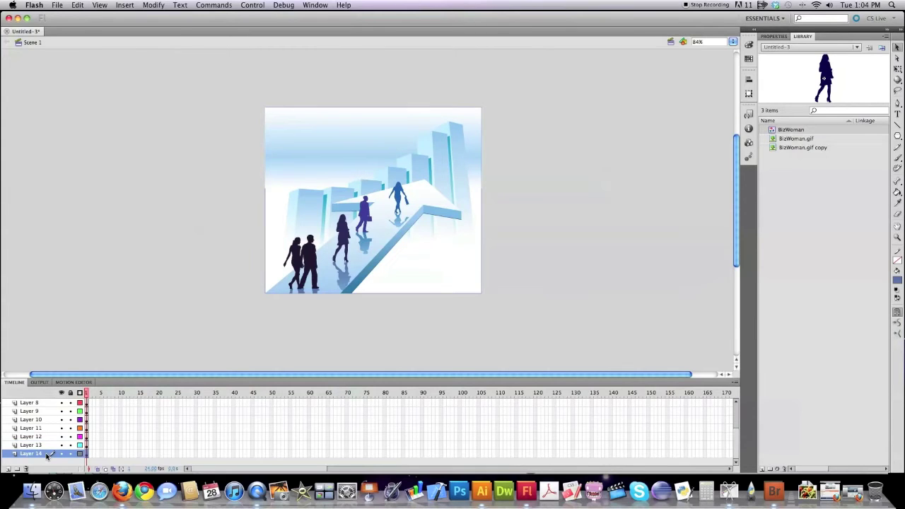
{"action": "left_click", "coordinate": [48, 447]}
{"action": "left_click", "coordinate": [48, 439]}
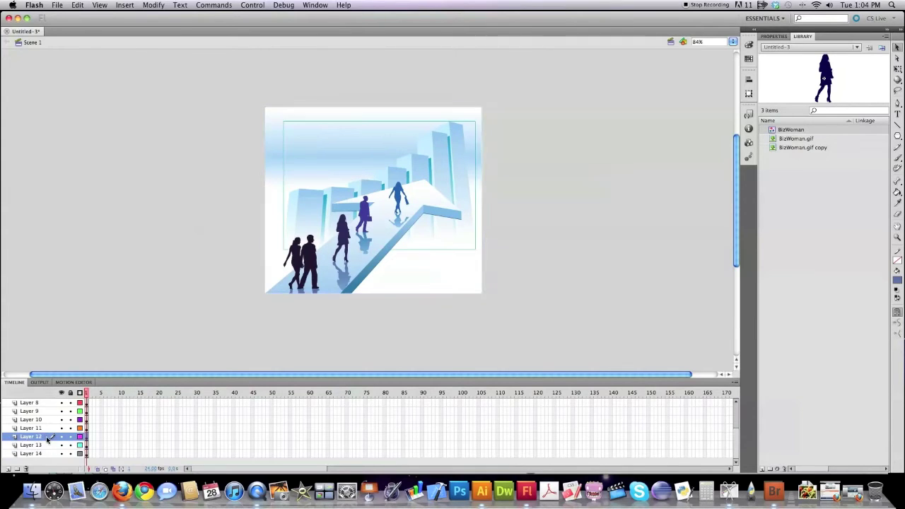
{"action": "left_click", "coordinate": [48, 429]}
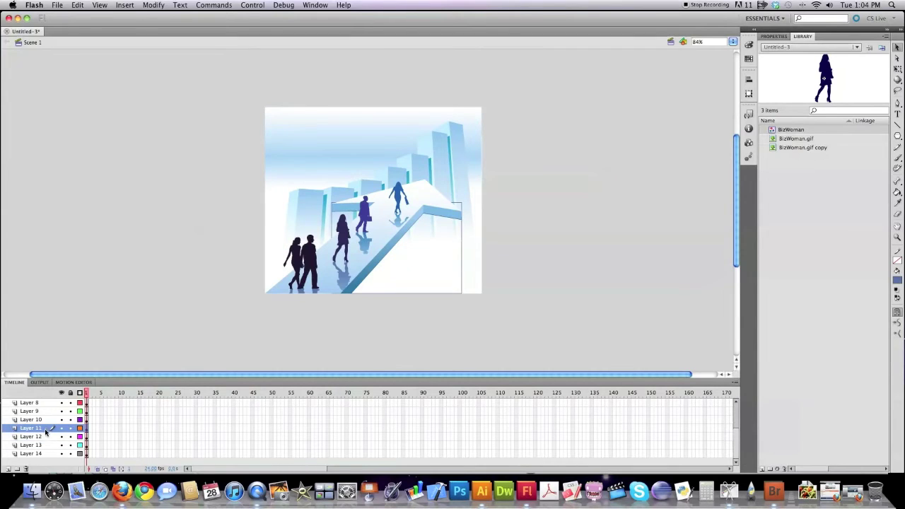
{"action": "left_click", "coordinate": [45, 445]}
{"action": "left_click", "coordinate": [45, 455]}
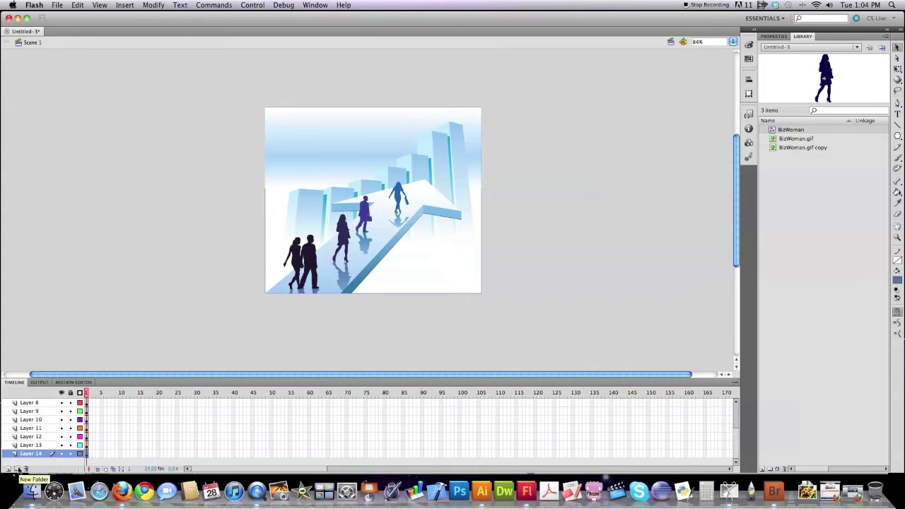
Add a new layer folder and name it BackGround.
{"action": "left_click", "coordinate": [17, 469]}
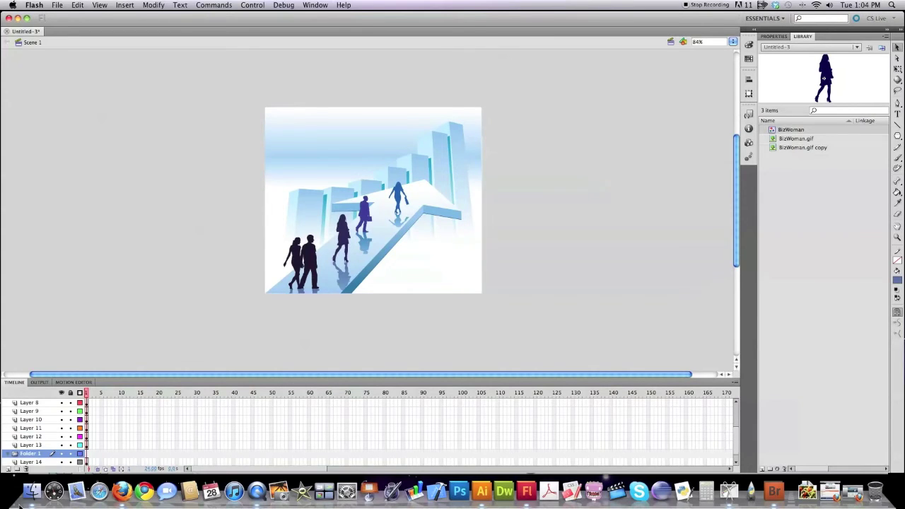
{"action": "double_click", "coordinate": [28, 456]}
{"action": "type", "text": "BackGround"}
{"action": "left_click", "coordinate": [34, 429]}
Move Layers 11, 13 and 14 into the BackGround folder and collapse it.
{"action": "left_click_drag", "start_coordinate": [41, 437], "coordinate": [36, 461]}
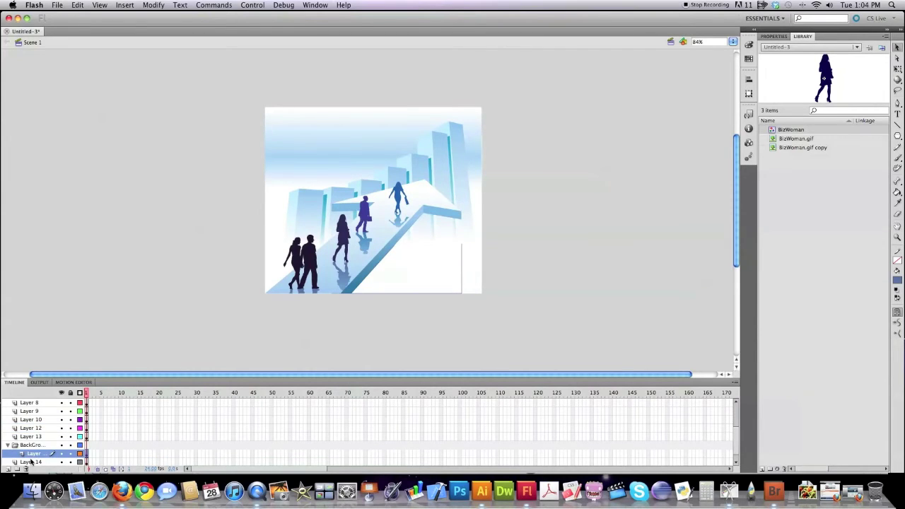
{"action": "left_click", "coordinate": [38, 430]}
{"action": "left_click", "coordinate": [38, 437]}
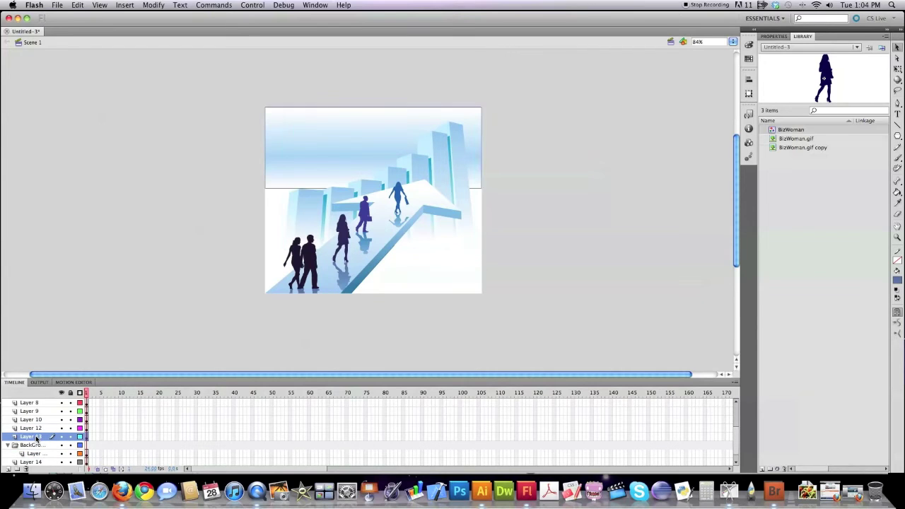
{"action": "left_click_drag", "start_coordinate": [37, 438], "coordinate": [37, 453]}
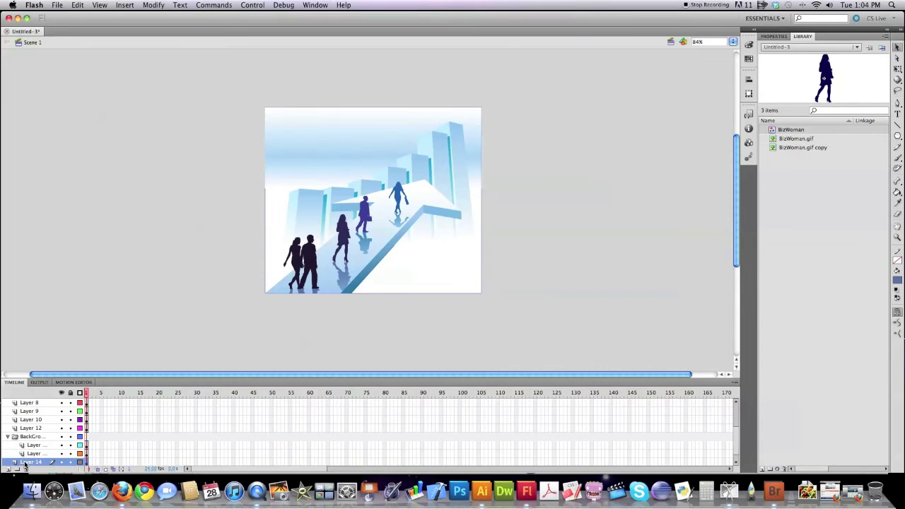
{"action": "left_click", "coordinate": [30, 463]}
{"action": "left_click_drag", "start_coordinate": [32, 458], "coordinate": [32, 447]}
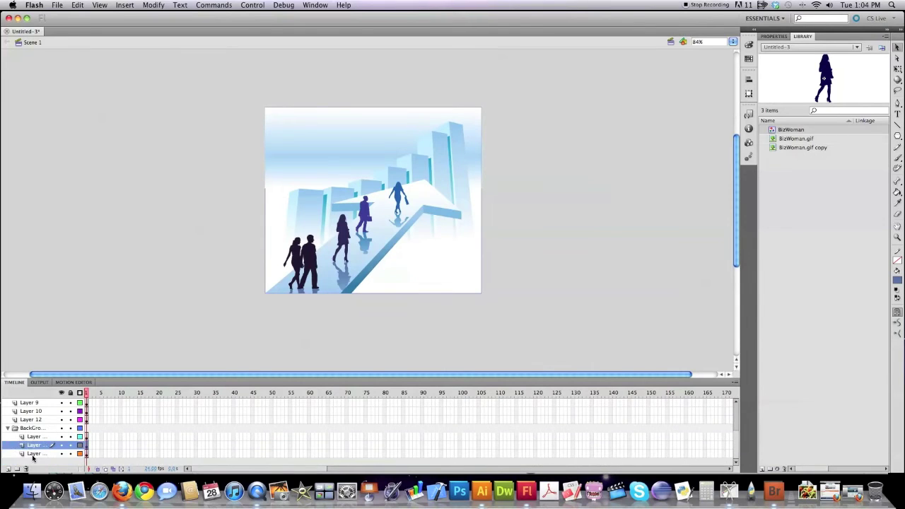
{"action": "left_click", "coordinate": [8, 429]}
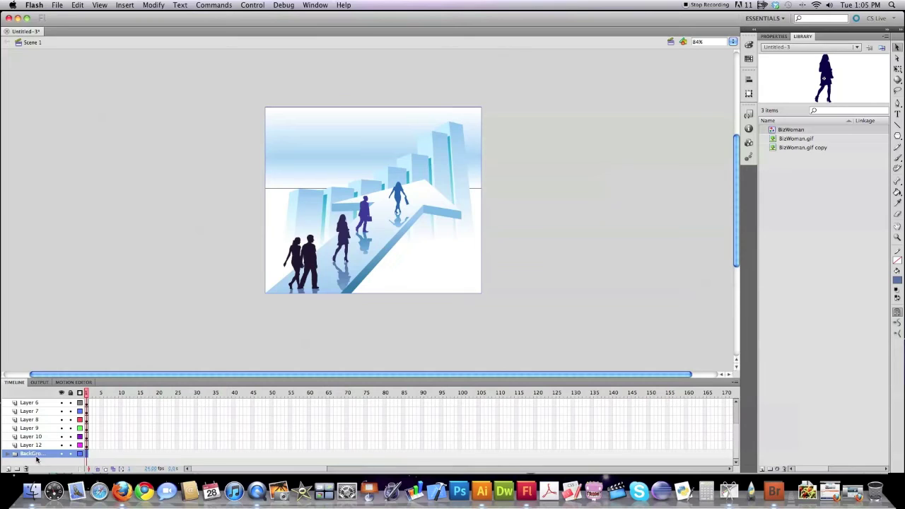
{"action": "left_click", "coordinate": [215, 233]}
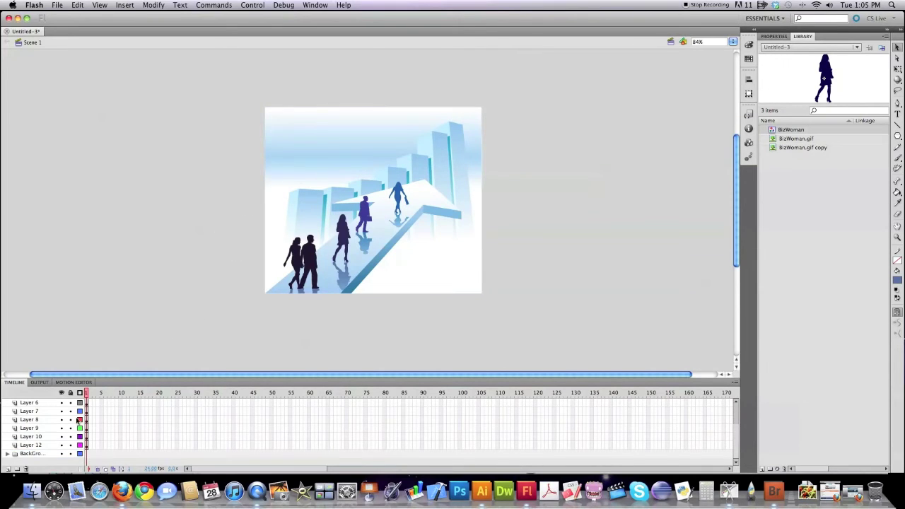
{"action": "left_click", "coordinate": [37, 454]}
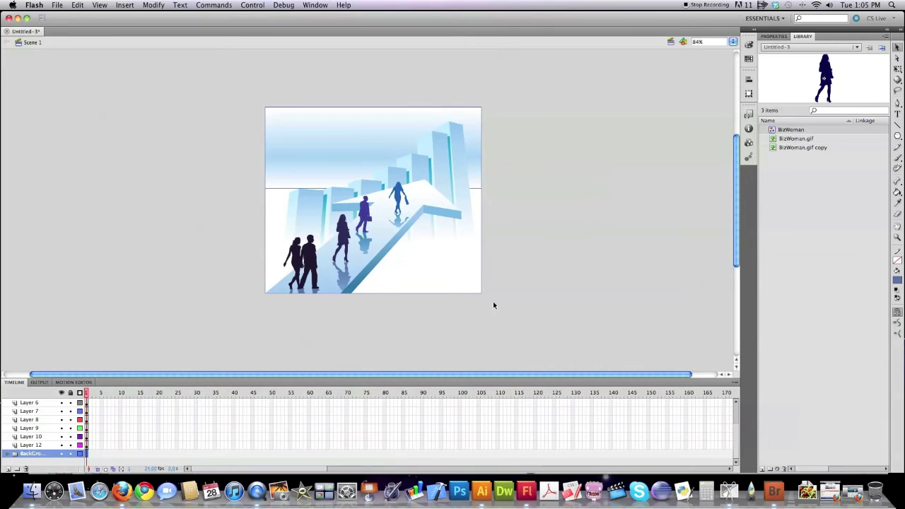
{"action": "left_click", "coordinate": [514, 132]}
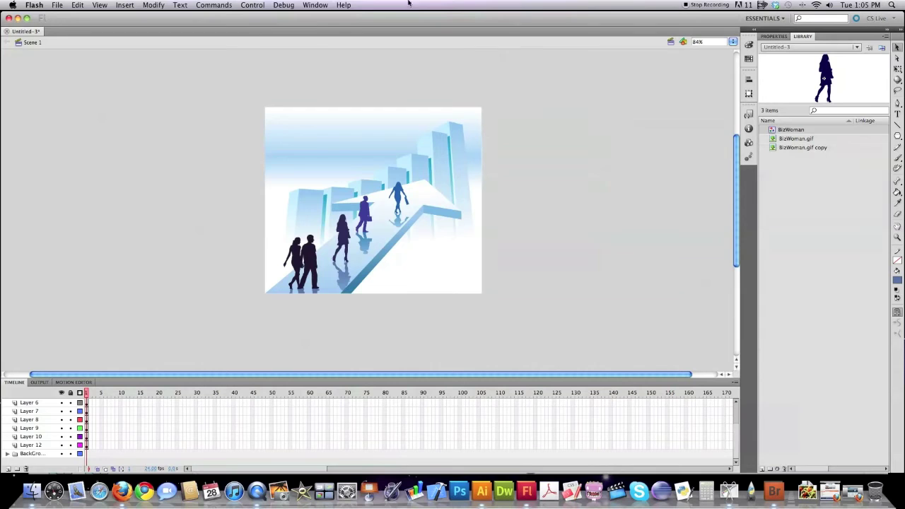
Turn on View > Rulers and drag a horizontal guide onto the stage near the top.
{"action": "left_click", "coordinate": [311, 6]}
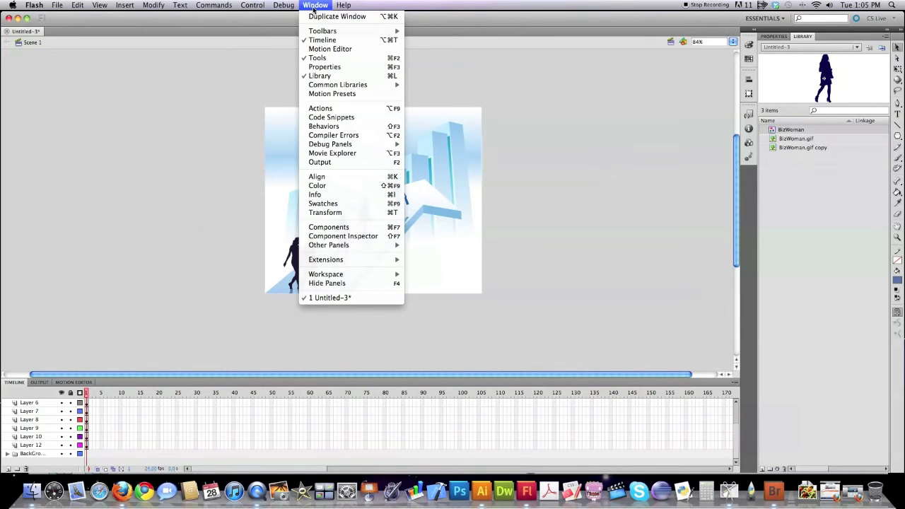
{"action": "mouse_move", "coordinate": [100, 5]}
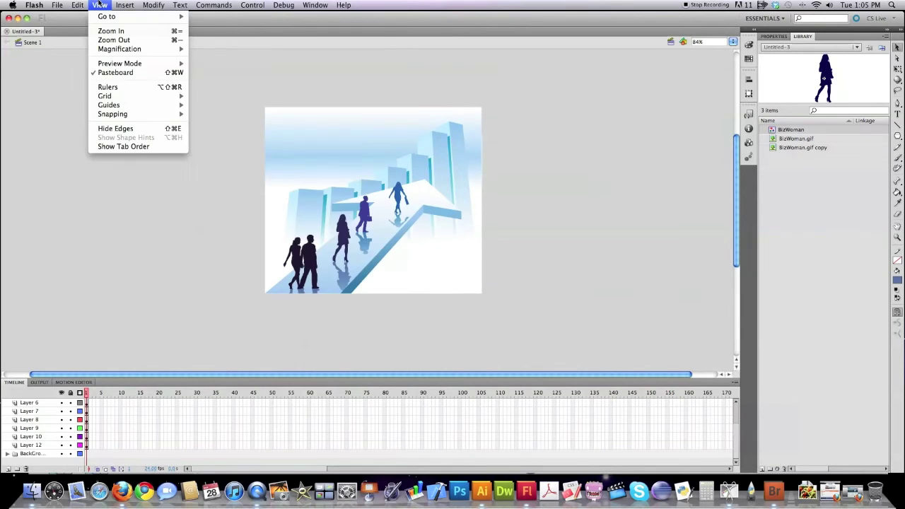
{"action": "left_click", "coordinate": [129, 87]}
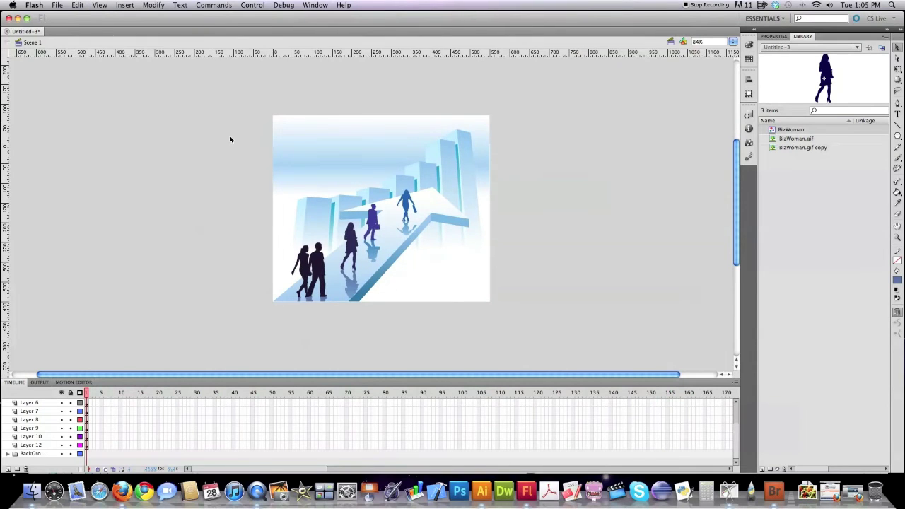
{"action": "left_click_drag", "start_coordinate": [500, 55], "coordinate": [506, 145]}
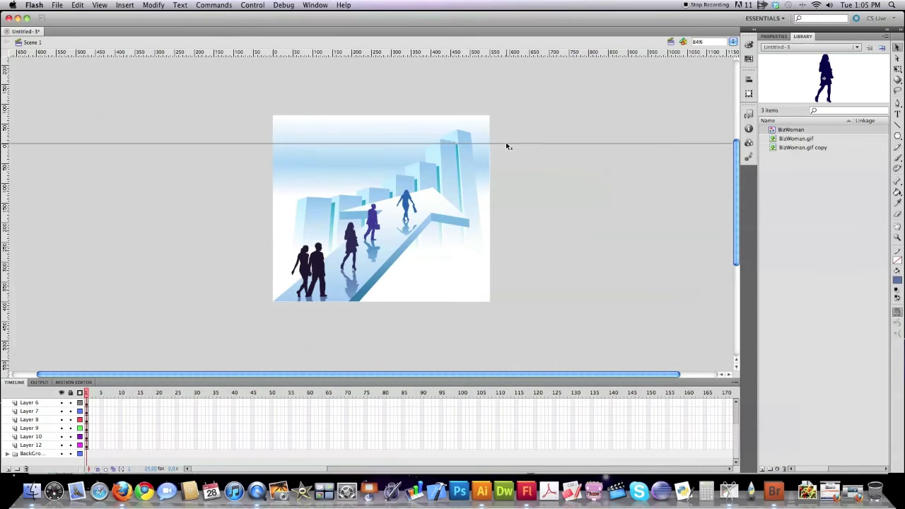
{"action": "left_click_drag", "start_coordinate": [506, 144], "coordinate": [522, 54]}
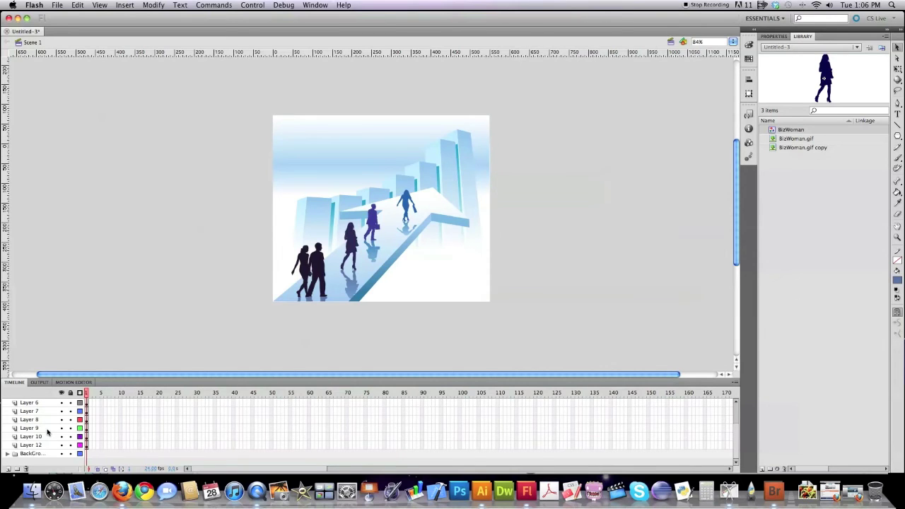
{"action": "scroll", "coordinate": [47, 433], "scroll_direction": "up", "scroll_amount": 3}
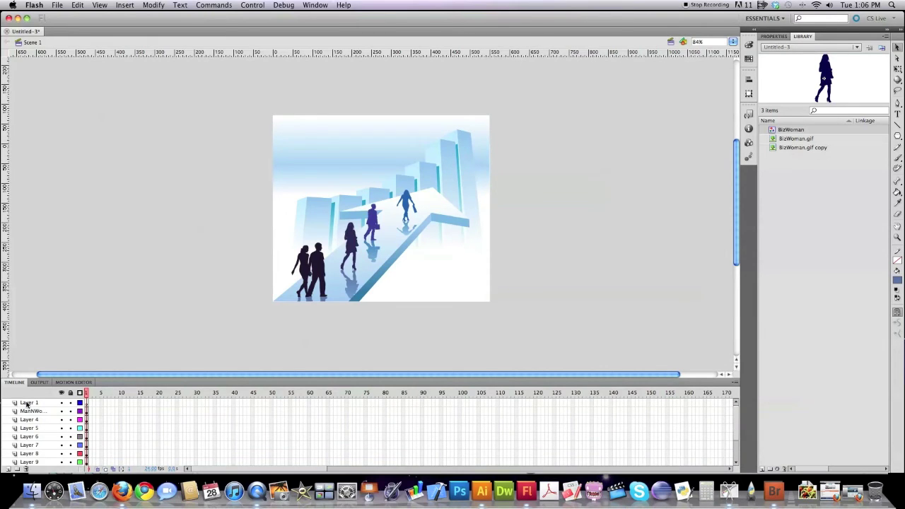
{"action": "left_click", "coordinate": [27, 403]}
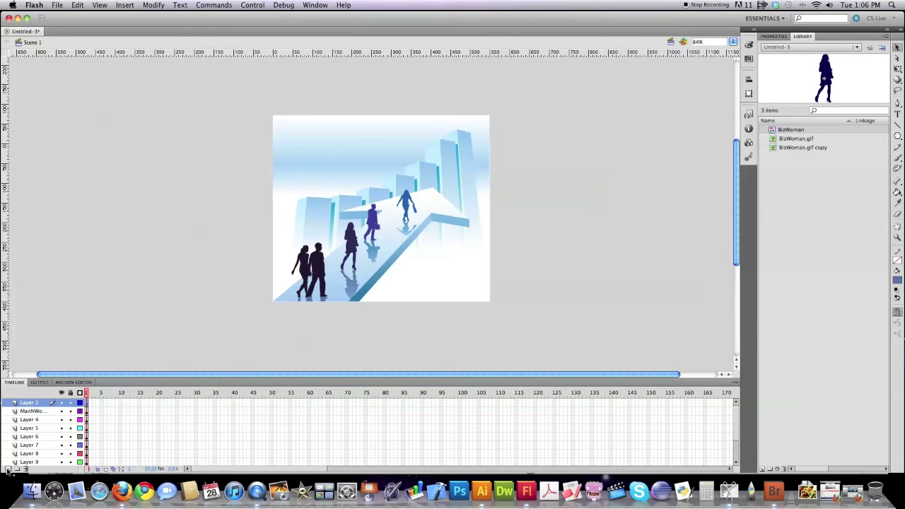
Add a new layer above Layer 1 and draw a green-filled rectangle on it.
{"action": "left_click", "coordinate": [7, 470]}
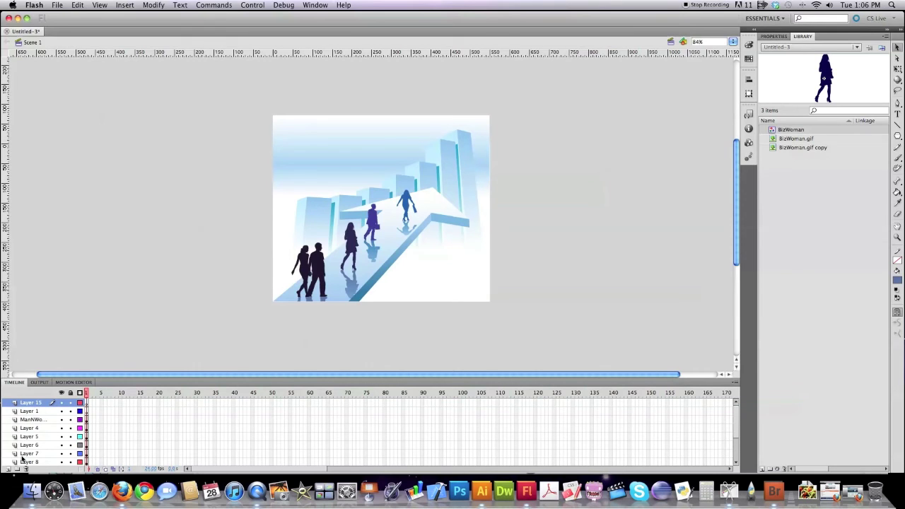
{"action": "left_click", "coordinate": [899, 125]}
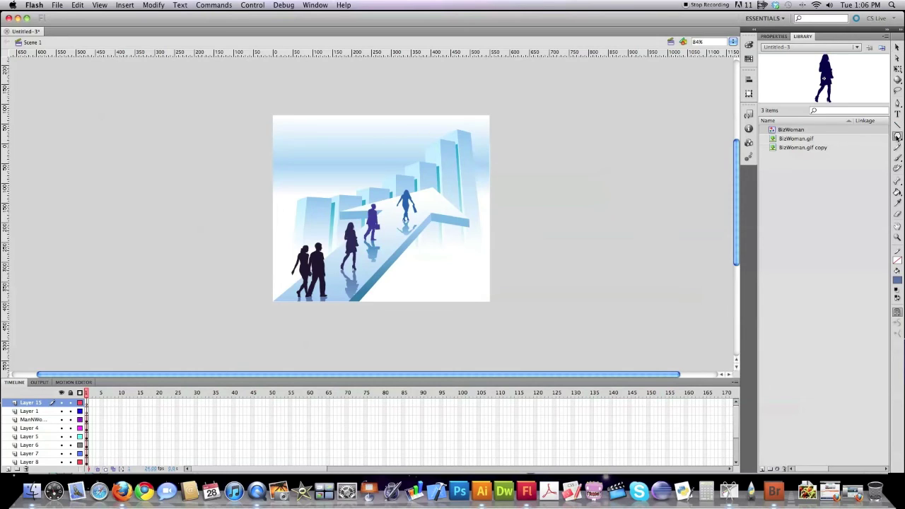
{"action": "left_click", "coordinate": [897, 137]}
{"action": "left_click", "coordinate": [835, 136]}
{"action": "left_click_drag", "start_coordinate": [331, 172], "coordinate": [428, 253]}
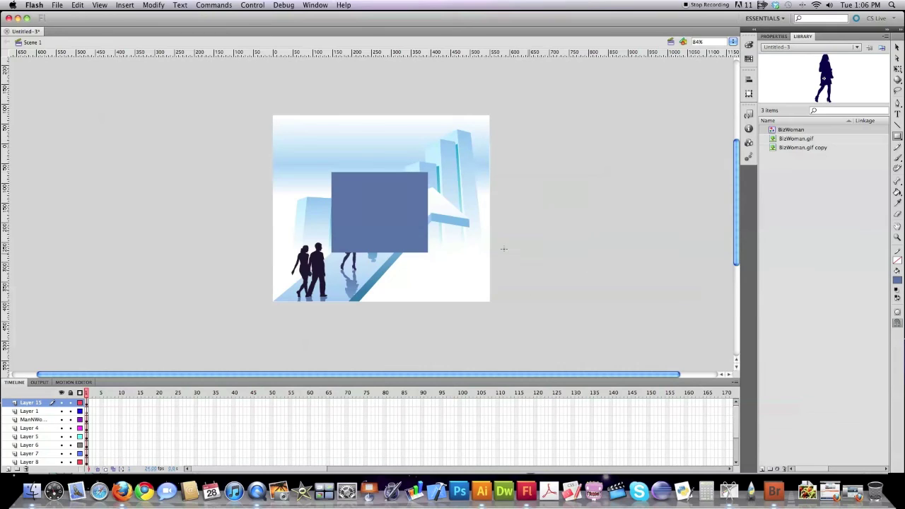
{"action": "key", "text": "super+a"}
{"action": "key", "text": "v"}
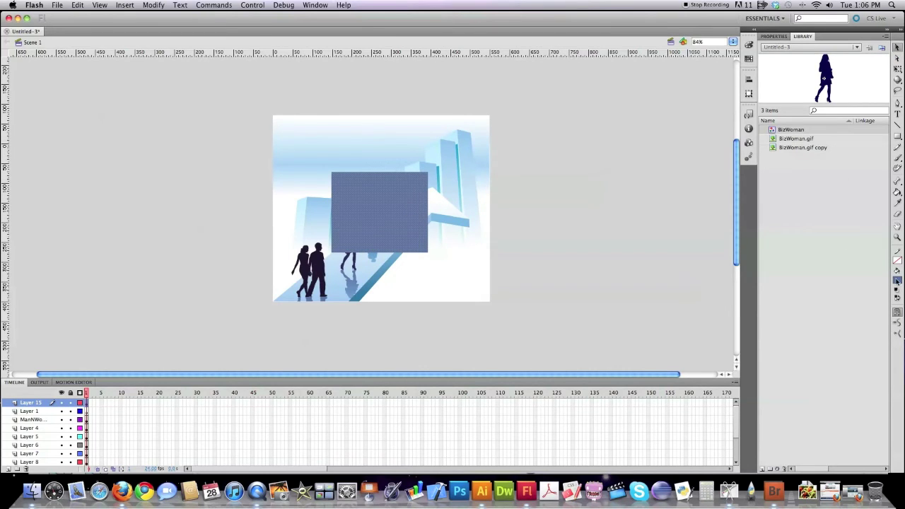
{"action": "left_click", "coordinate": [897, 280]}
{"action": "left_click", "coordinate": [815, 302]}
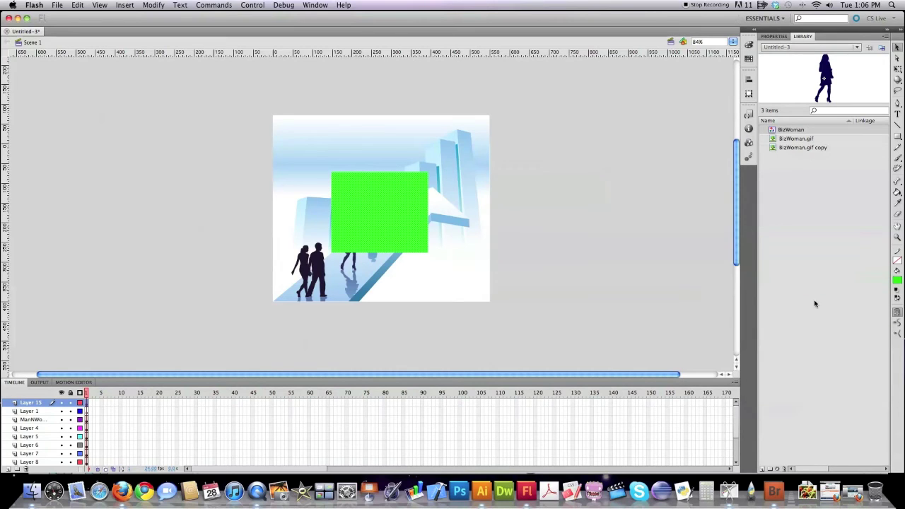
Use the Align panel to match the rectangle's width and height to the stage and align it bottom.
{"action": "left_click", "coordinate": [749, 78]}
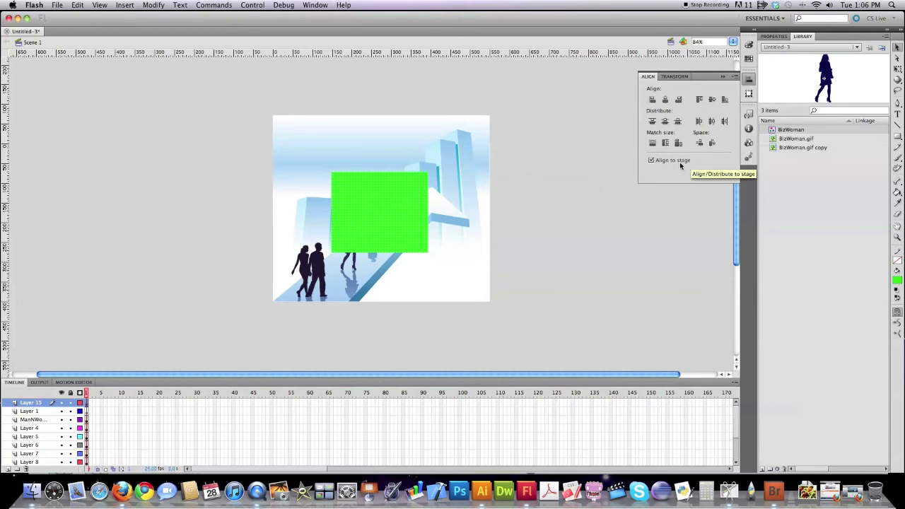
{"action": "left_click", "coordinate": [652, 142]}
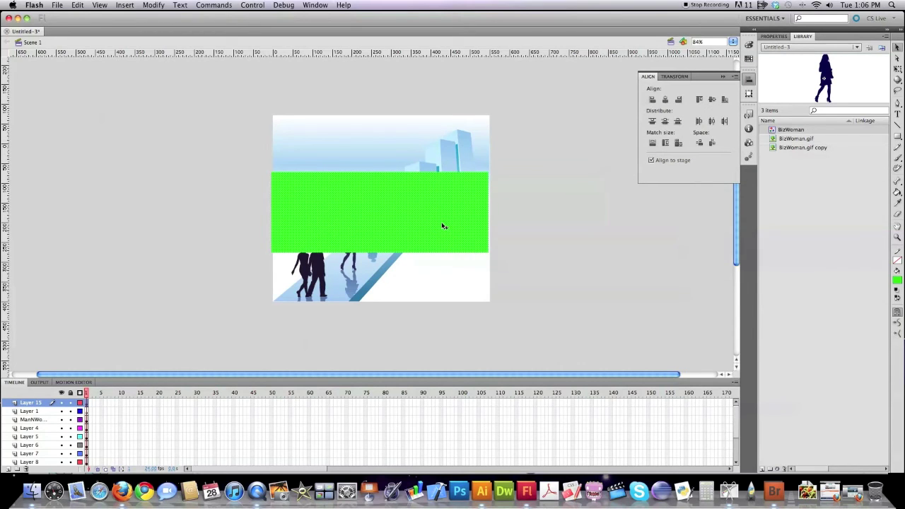
{"action": "left_click", "coordinate": [665, 143]}
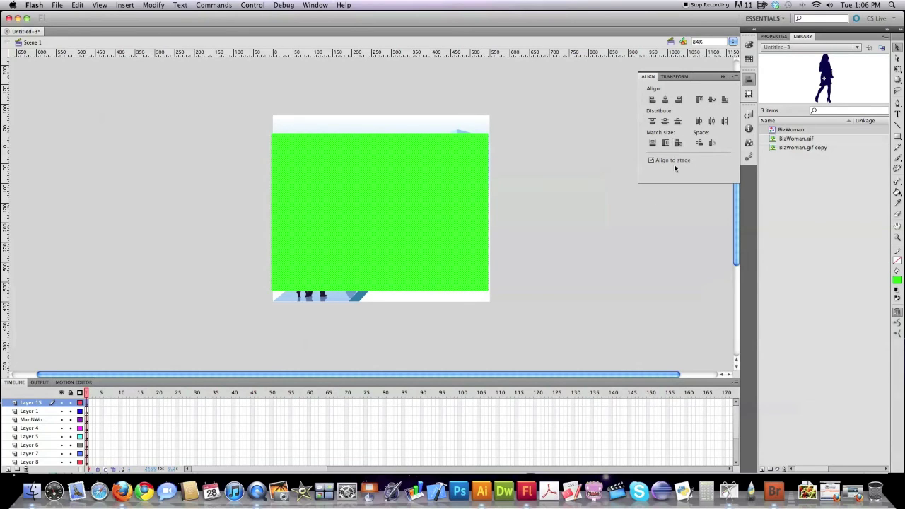
{"action": "left_click", "coordinate": [713, 99]}
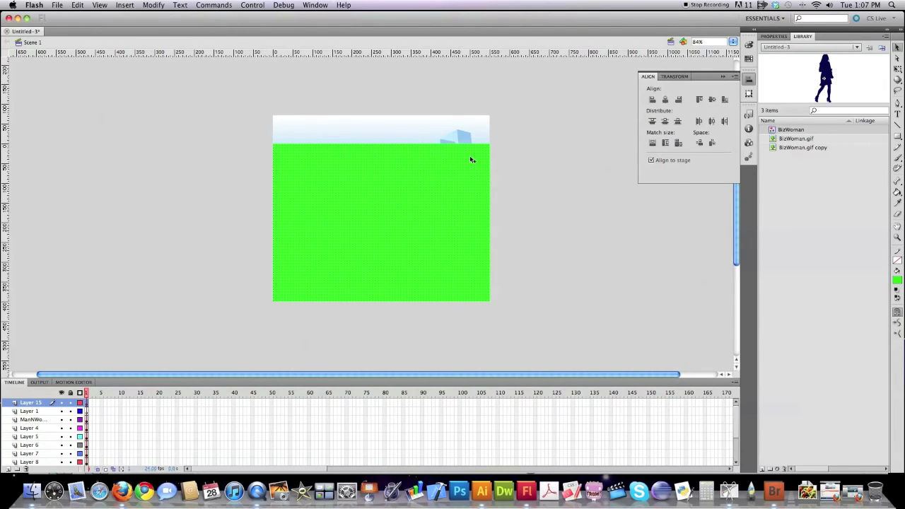
{"action": "right_click", "coordinate": [36, 404]}
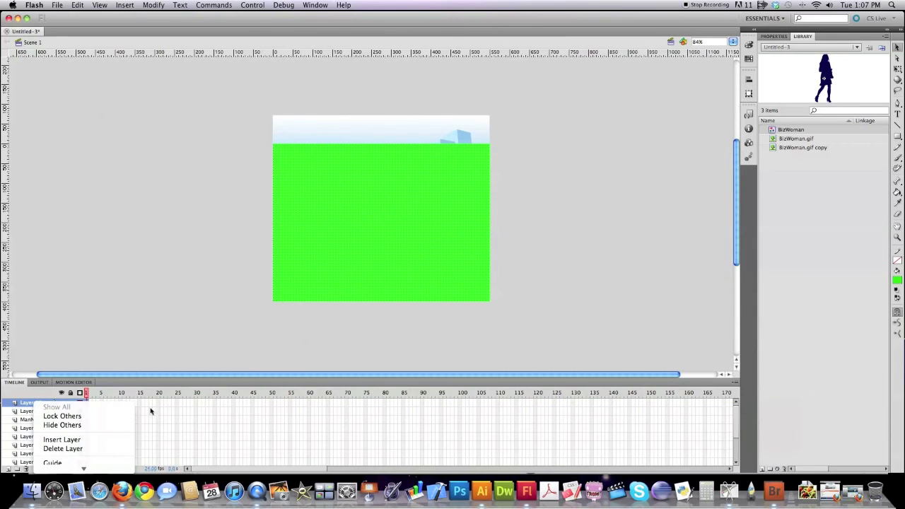
Make Layer 15 a mask layer and select the walking couple's layer.
{"action": "mouse_move", "coordinate": [65, 463]}
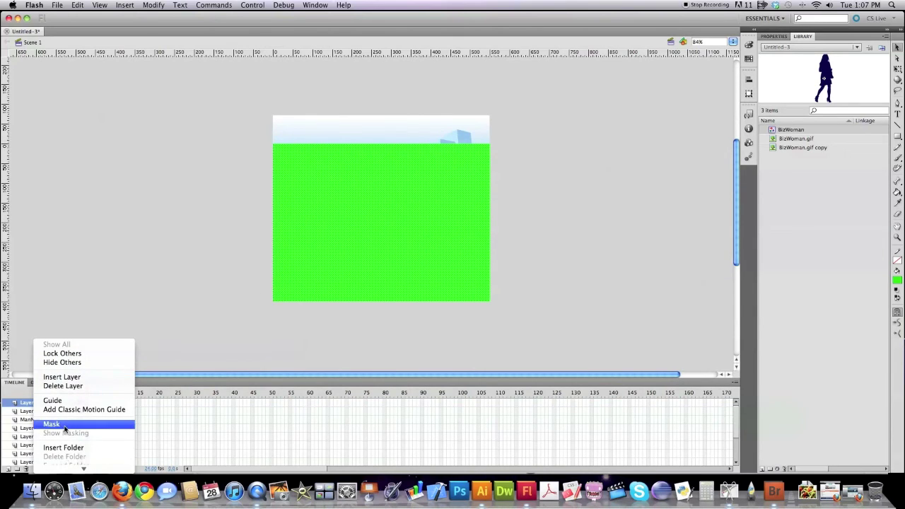
{"action": "left_click", "coordinate": [65, 424]}
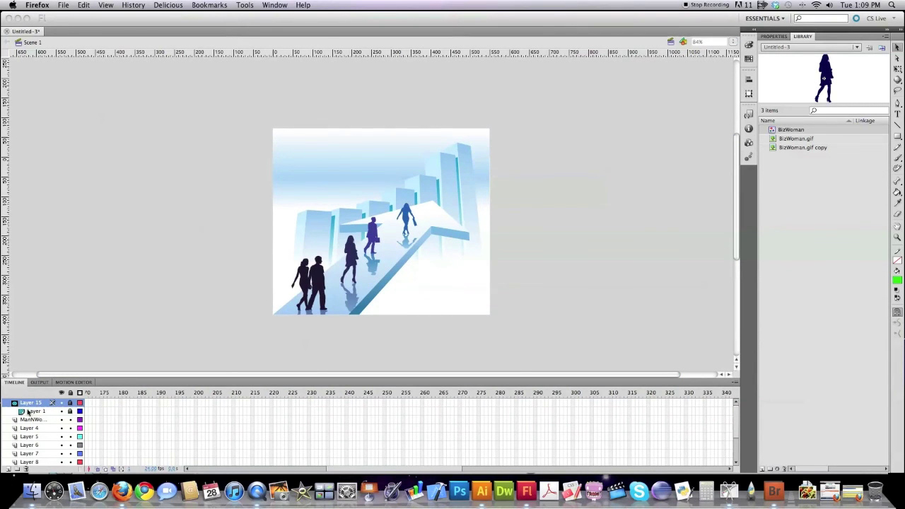
{"action": "scroll", "coordinate": [99, 338], "scroll_direction": "down", "scroll_amount": 3}
{"action": "scroll", "coordinate": [99, 338], "scroll_direction": "up", "scroll_amount": 3}
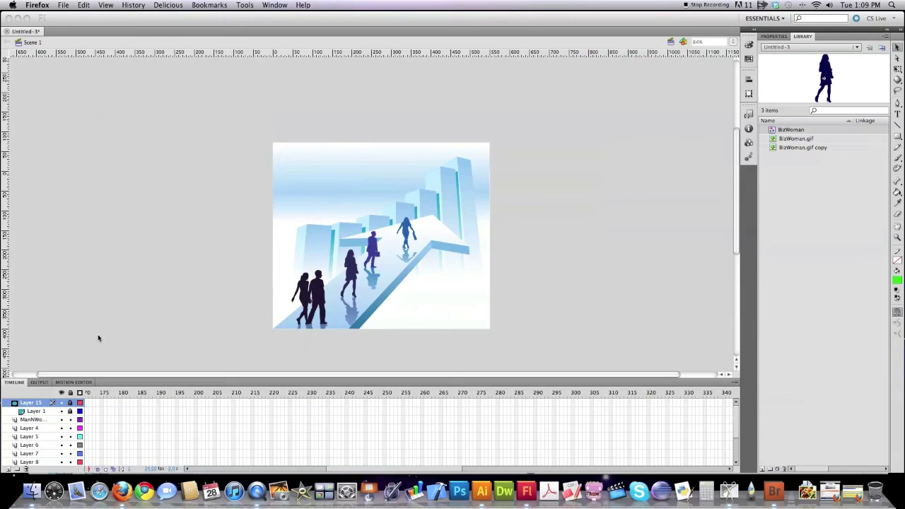
{"action": "left_click", "coordinate": [31, 421]}
{"action": "left_click", "coordinate": [30, 422]}
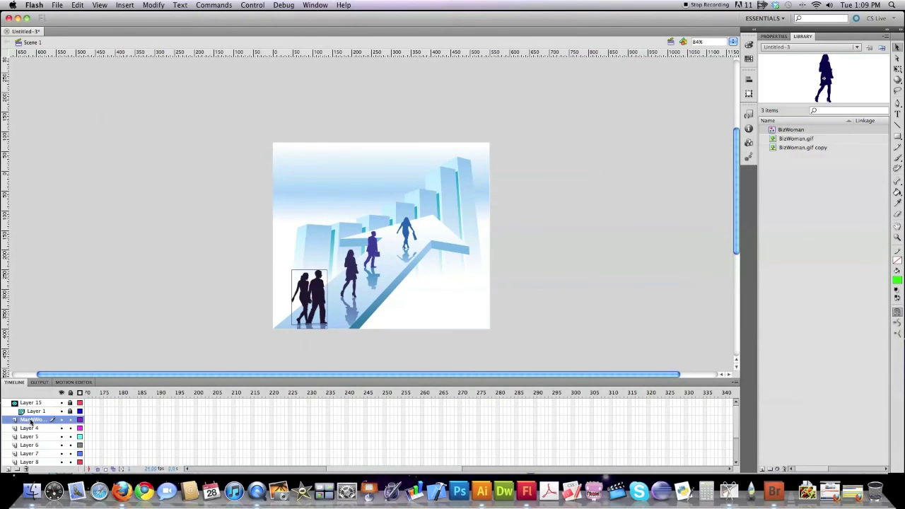
Drag all layers down to the BackGround folder under the mask and turn the mask on.
{"action": "scroll", "coordinate": [35, 439], "scroll_direction": "down", "scroll_amount": 3}
{"action": "left_click", "coordinate": [38, 457], "text": "shift"}
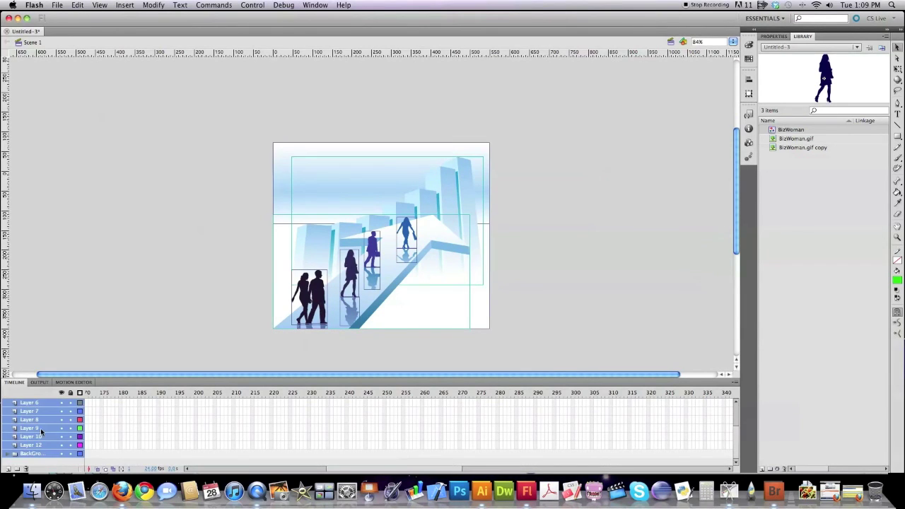
{"action": "scroll", "coordinate": [40, 428], "scroll_direction": "up", "scroll_amount": 2}
{"action": "left_click_drag", "start_coordinate": [8, 421], "coordinate": [37, 460]}
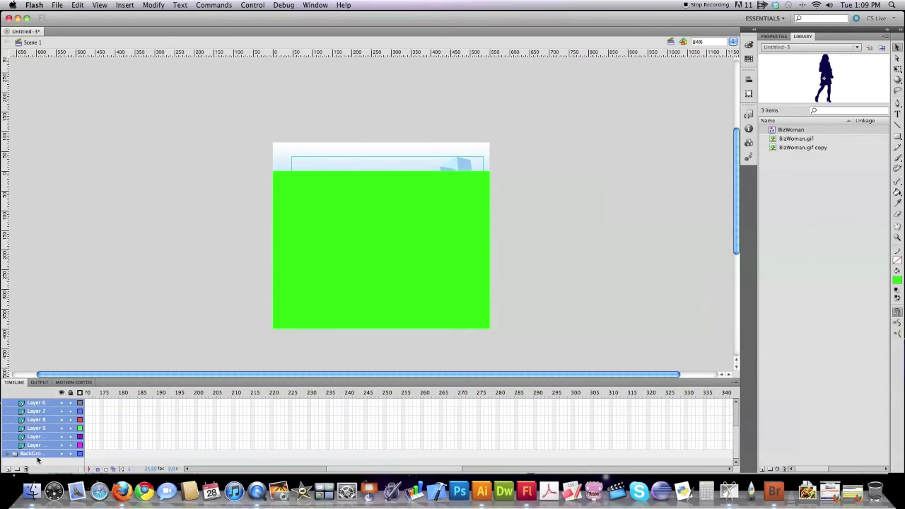
{"action": "right_click", "coordinate": [32, 402]}
{"action": "mouse_move", "coordinate": [55, 470]}
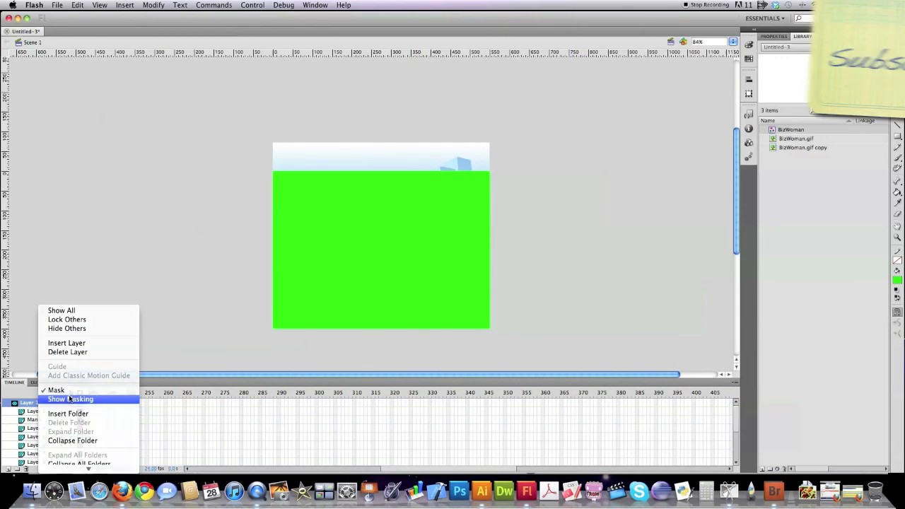
{"action": "left_click", "coordinate": [69, 399]}
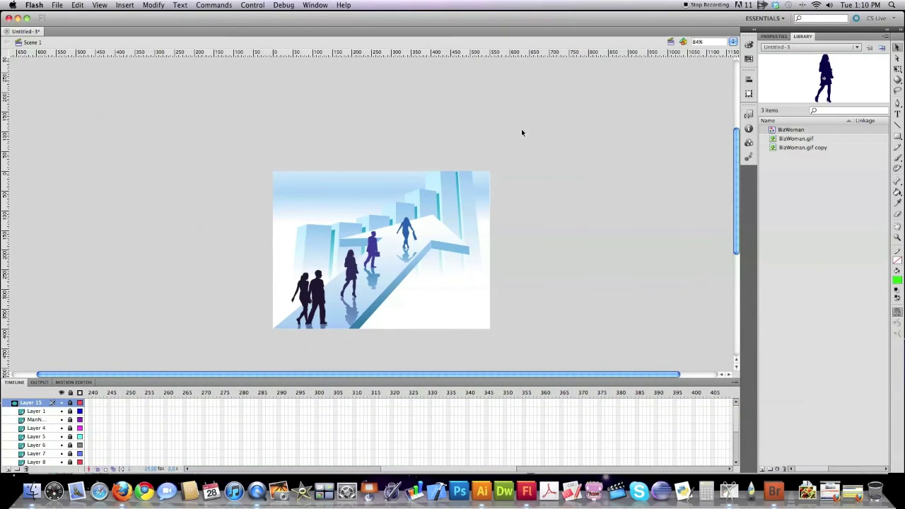